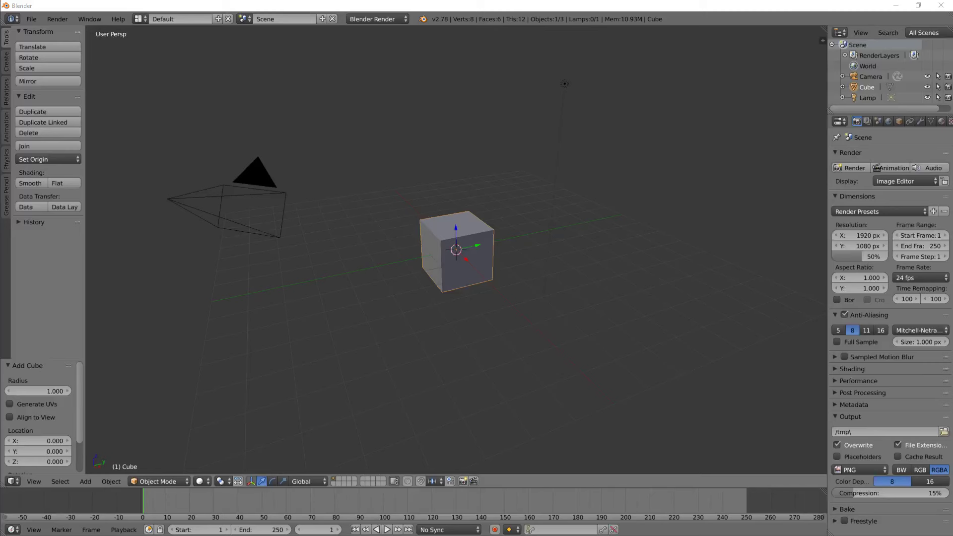
Switch the viewport shading to Texture.
scroll(382, 272, up, 4)
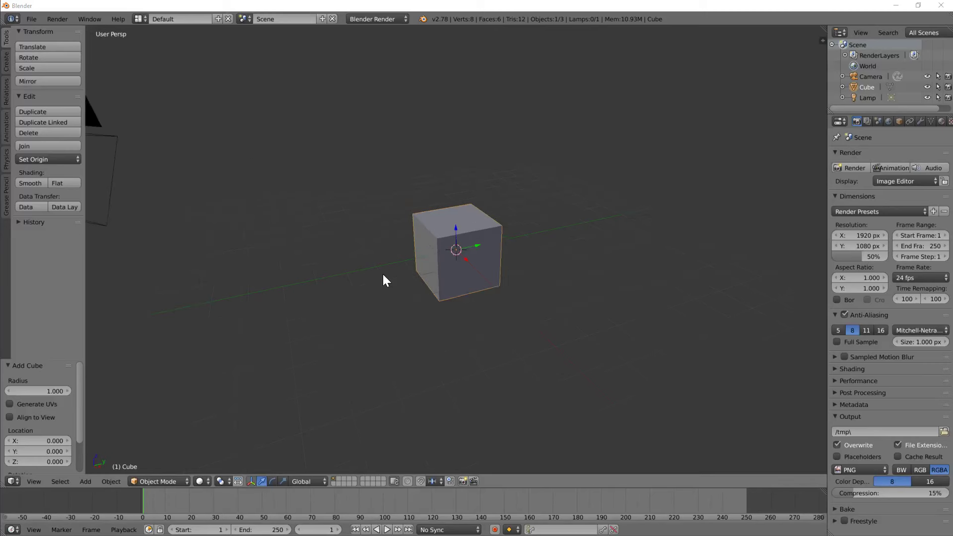
scroll(378, 287, down, 4)
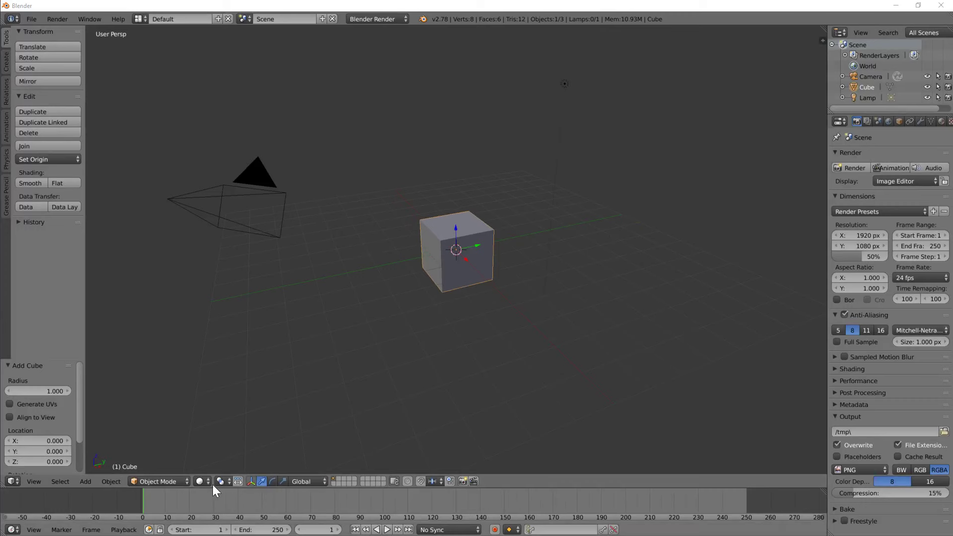
click(203, 482)
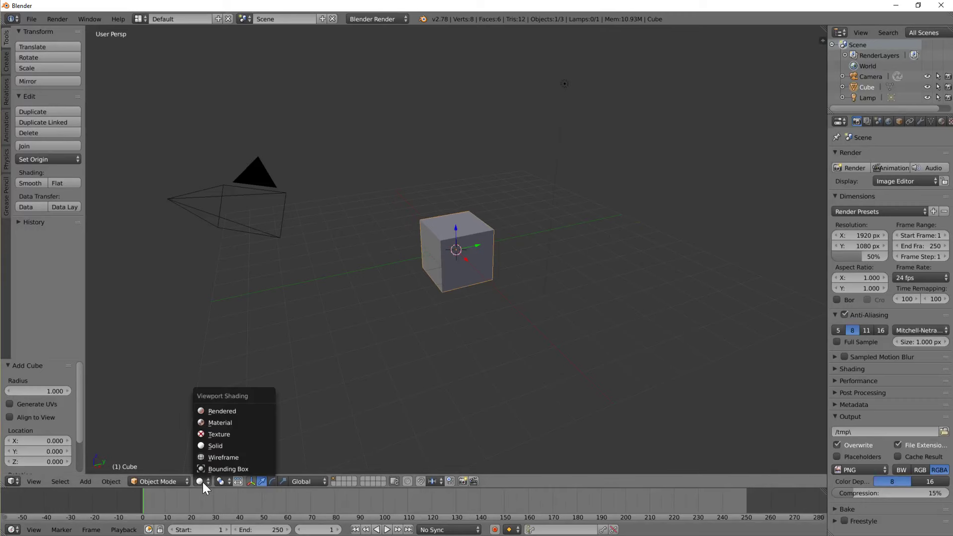
click(216, 434)
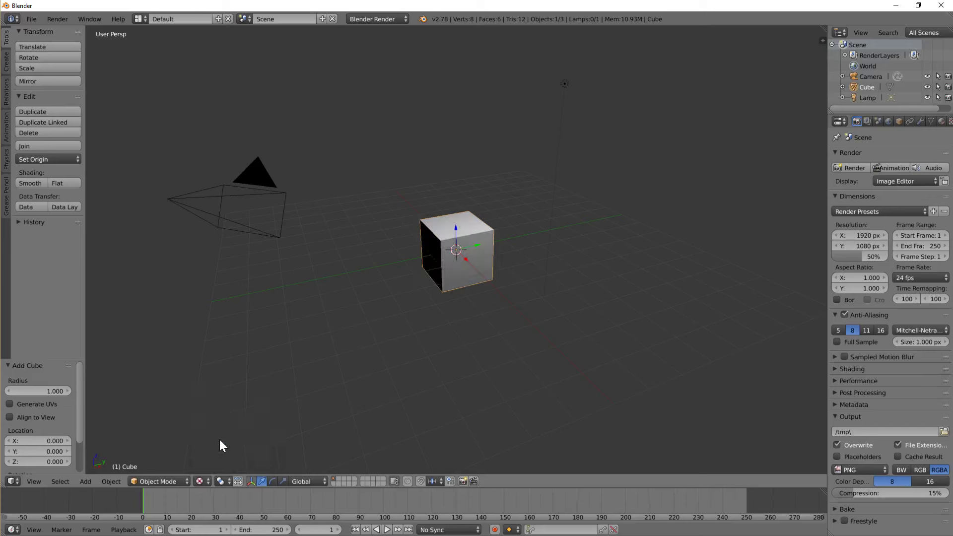
In the side panel's Shading section, change the material mode from Multitexture to GLSL.
key(n)
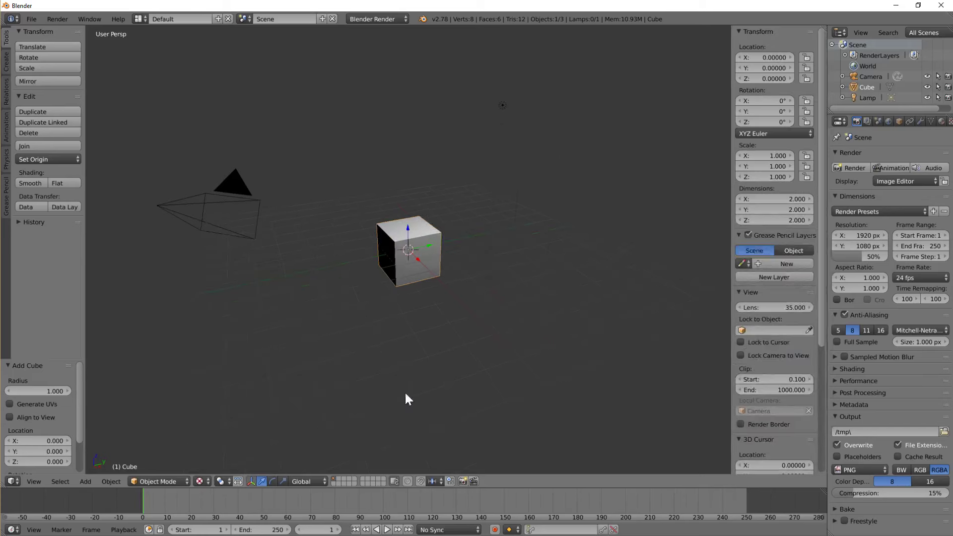
scroll(794, 253, down, 8)
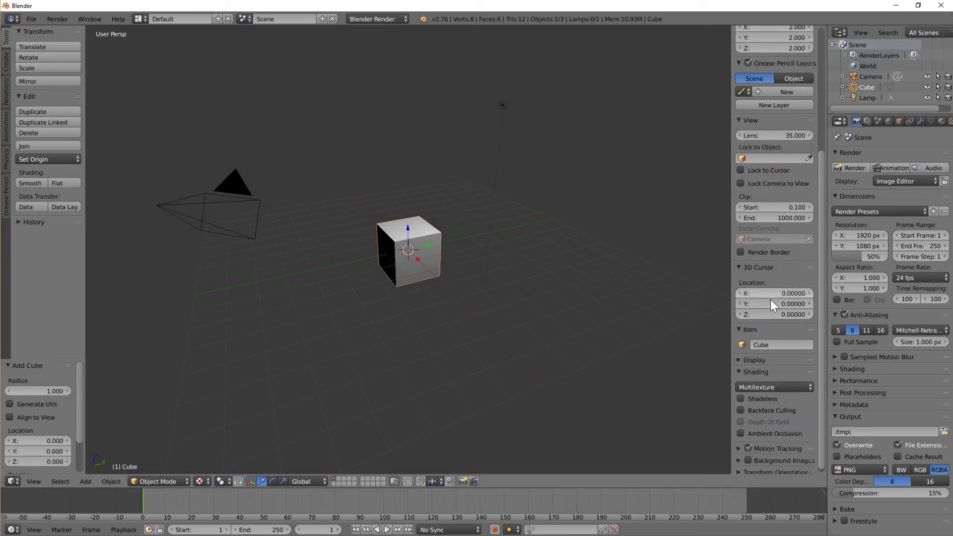
click(759, 387)
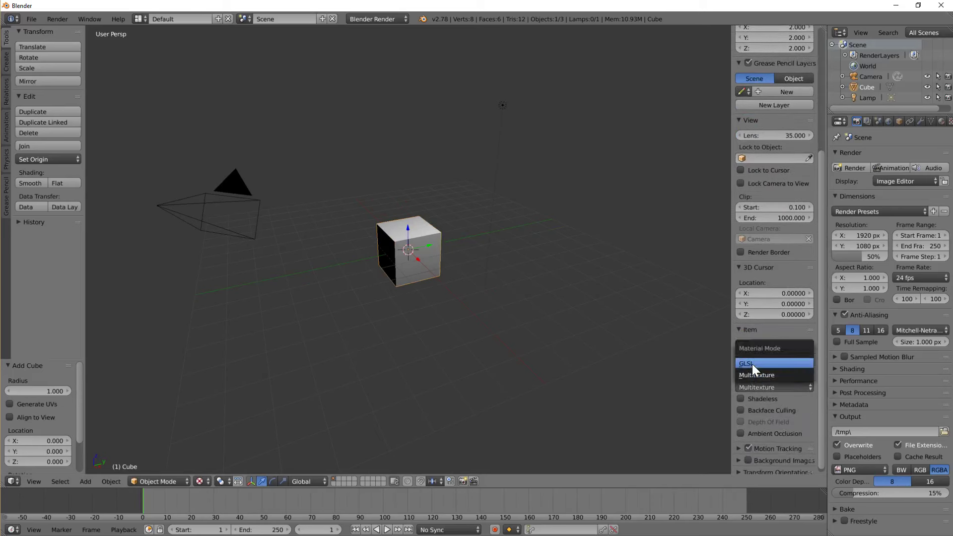
click(752, 364)
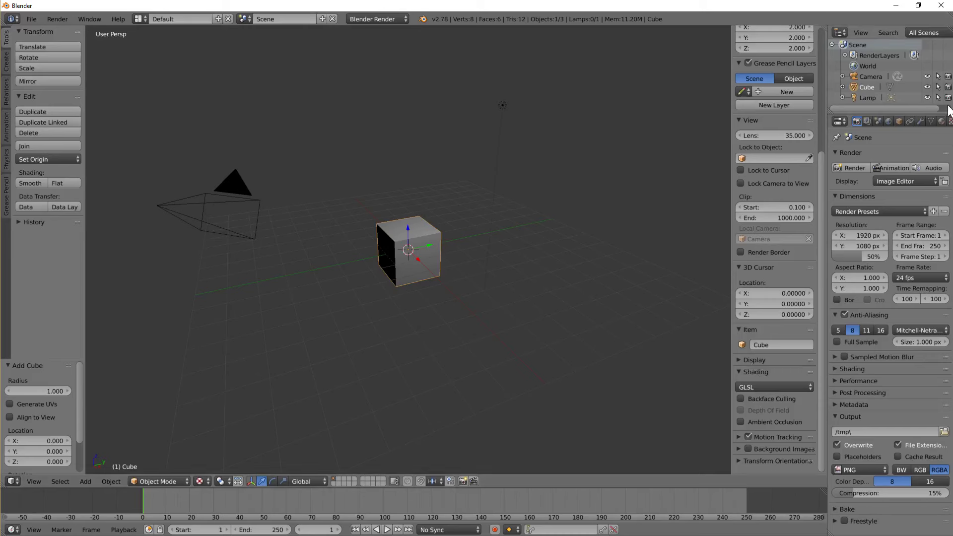
Change the lamp type from Point to Hemi and zoom in on the cube.
right_click(502, 104)
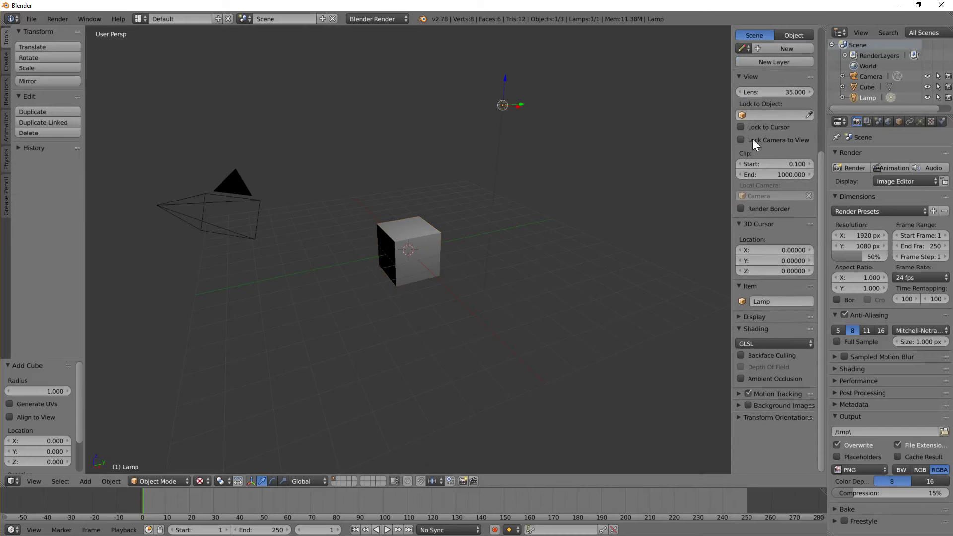
click(921, 120)
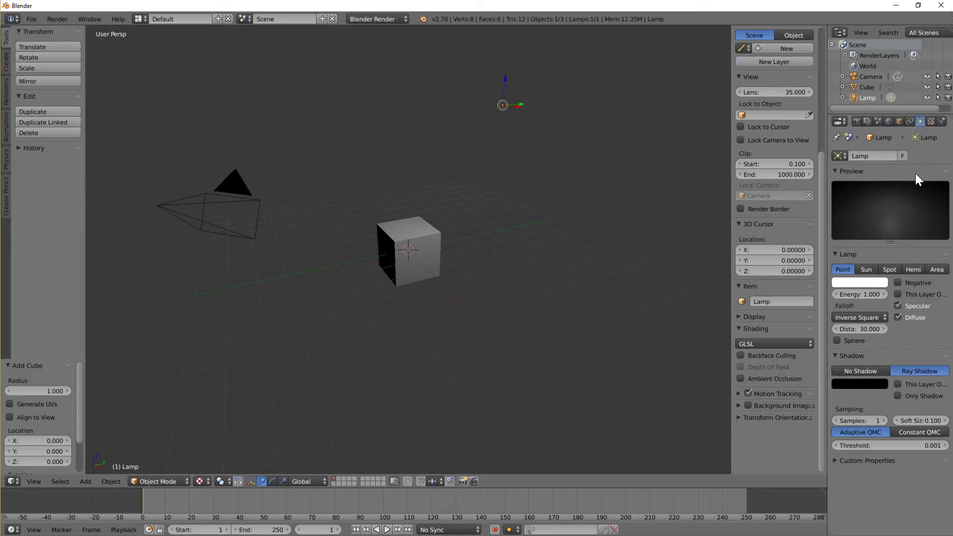
click(916, 270)
scroll(397, 253, up, 3)
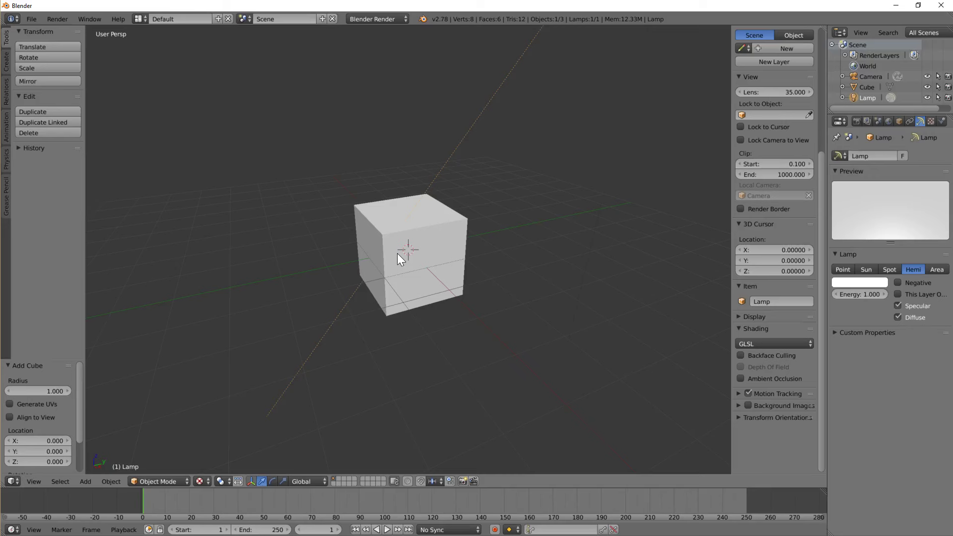
Unwrap the cube in Edit Mode with Smart UV Project at a 66 angle limit, creating a UVMap.
right_click(414, 268)
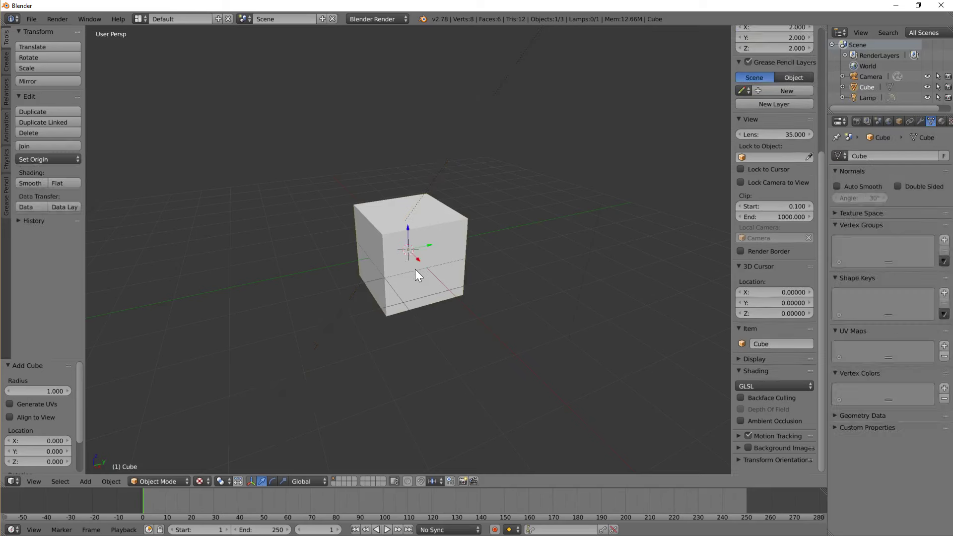
middle_drag(410, 287, 419, 290)
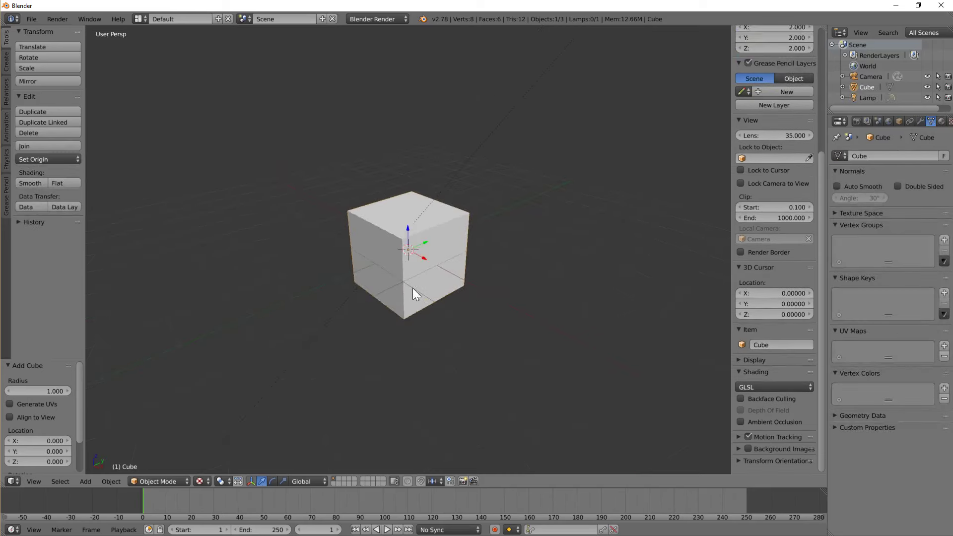
key(Tab)
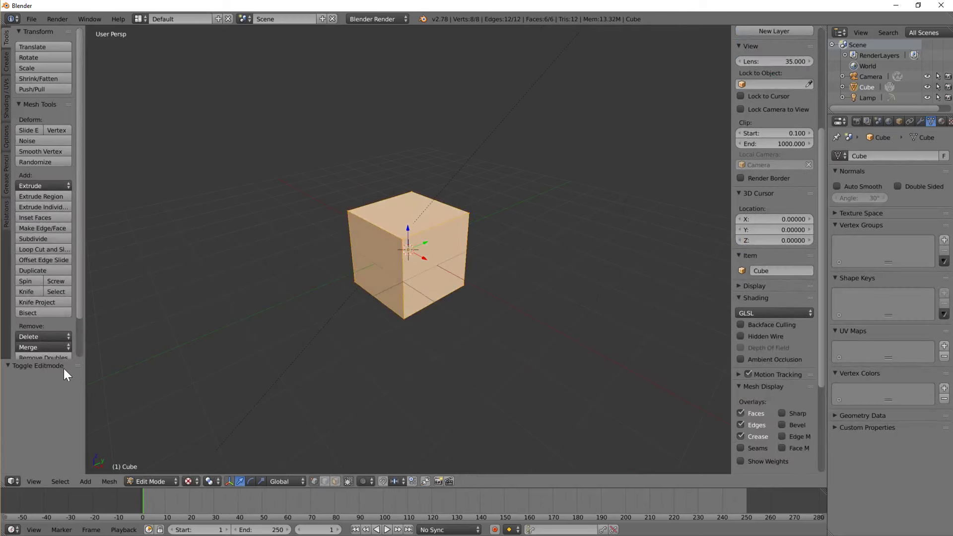
click(113, 479)
mouse_move(123, 397)
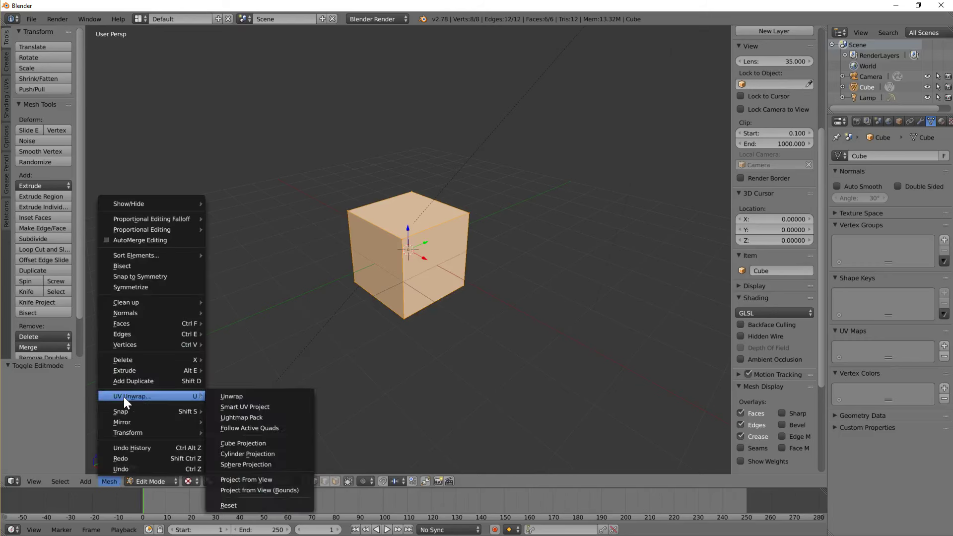
click(249, 406)
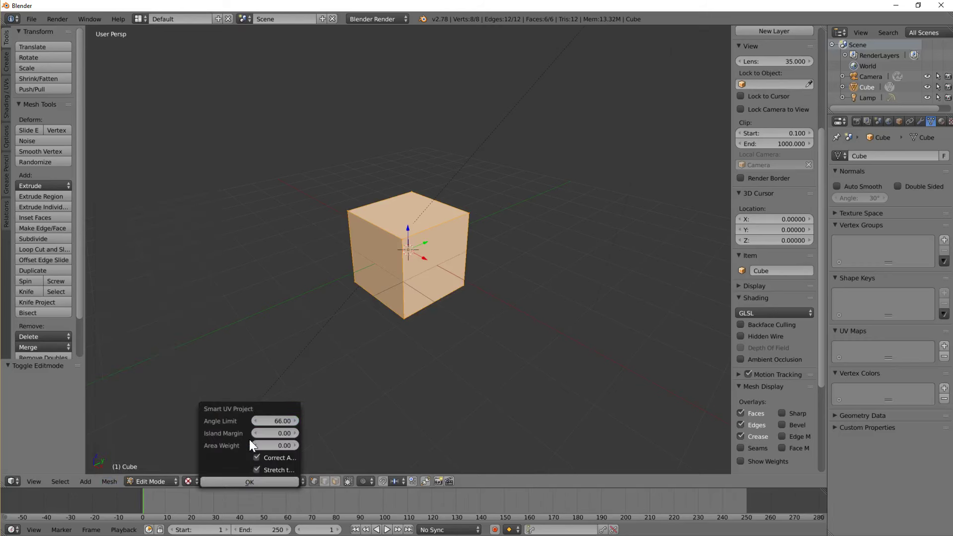
click(254, 481)
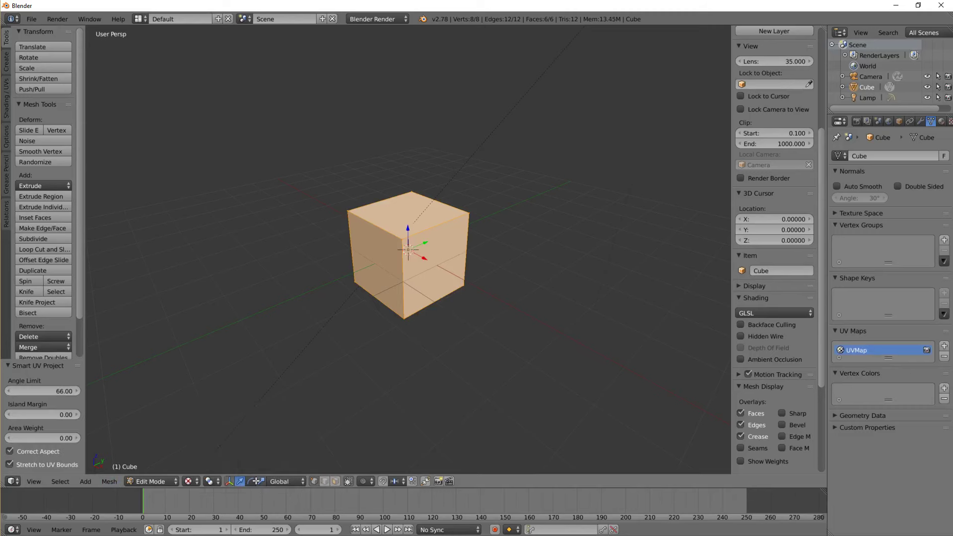
click(156, 480)
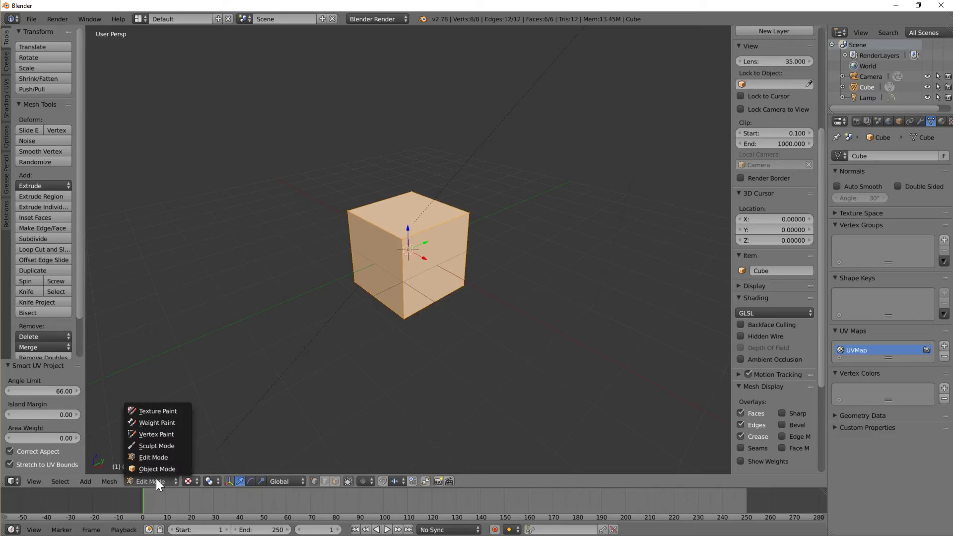
Enter Texture Paint mode and set up a 1024×1024 Diffuse Color paint slot with an olive yellow fill.
click(147, 410)
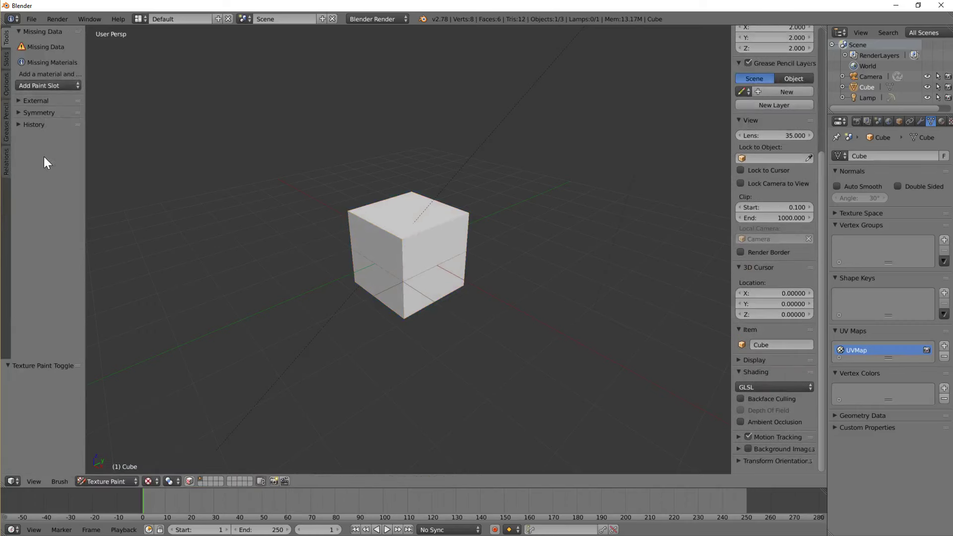
click(46, 84)
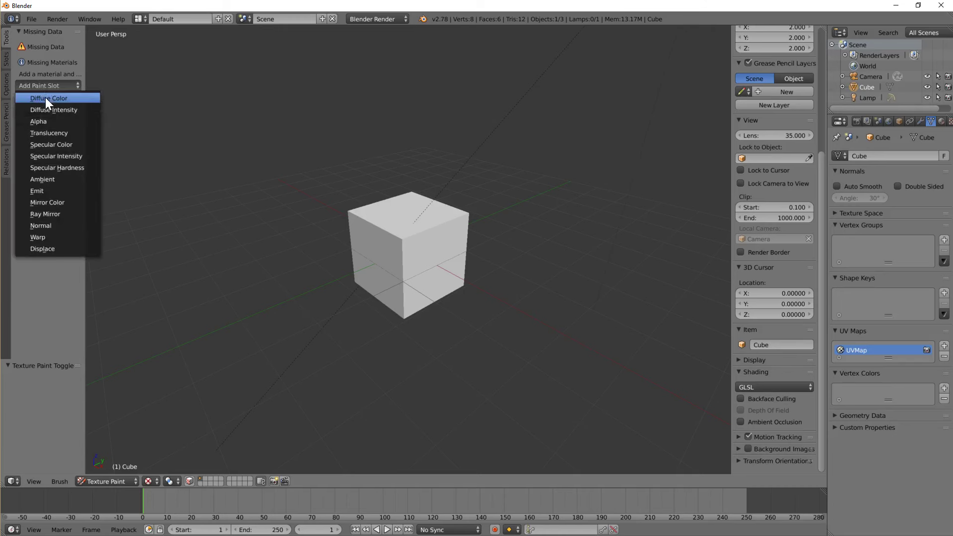
click(46, 97)
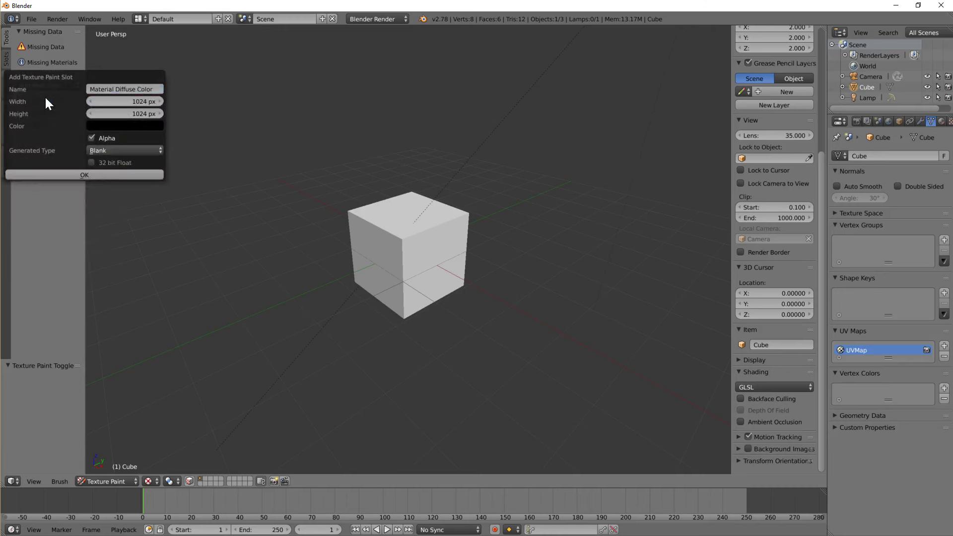
click(125, 124)
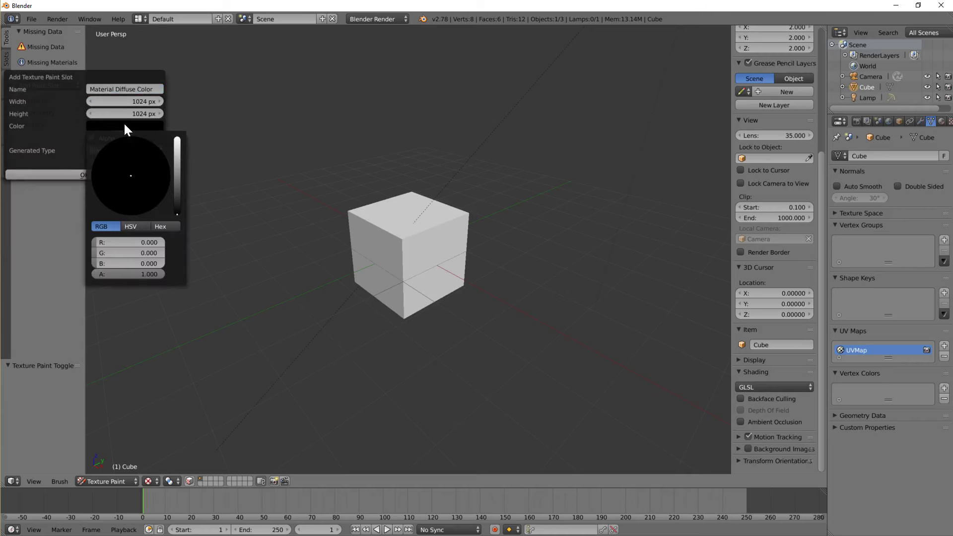
drag(178, 171, 113, 188)
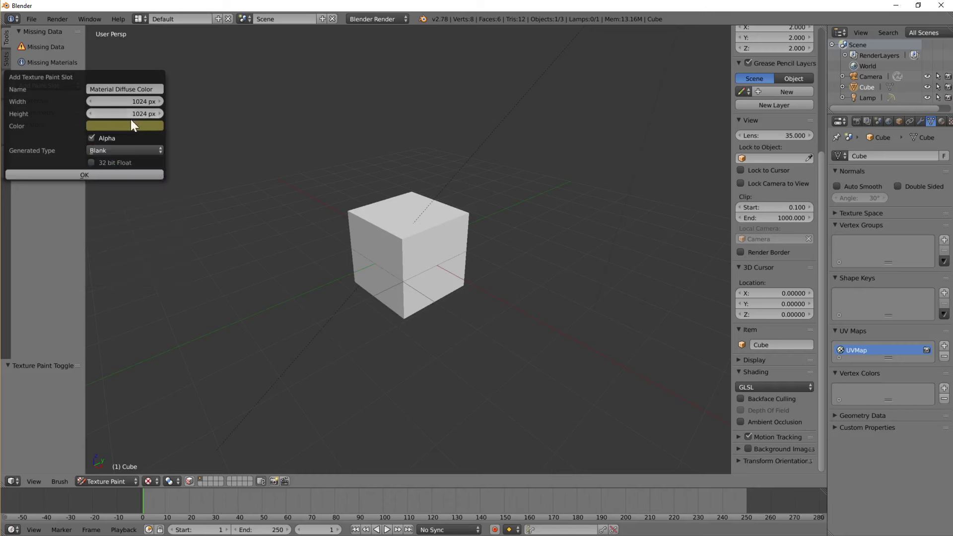
Confirm the olive Diffuse Color paint slot and choose mint green as the brush colour.
click(104, 174)
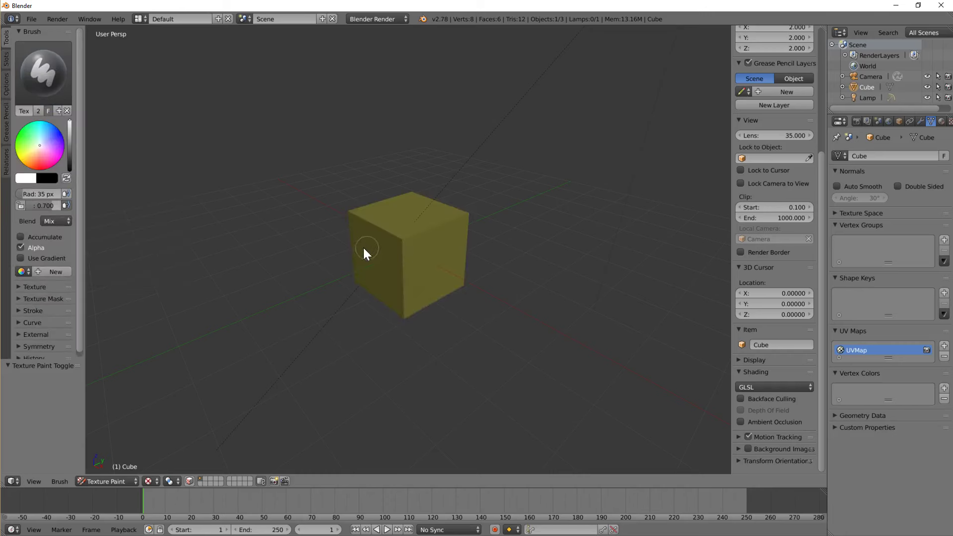
scroll(363, 251, up, 2)
click(31, 130)
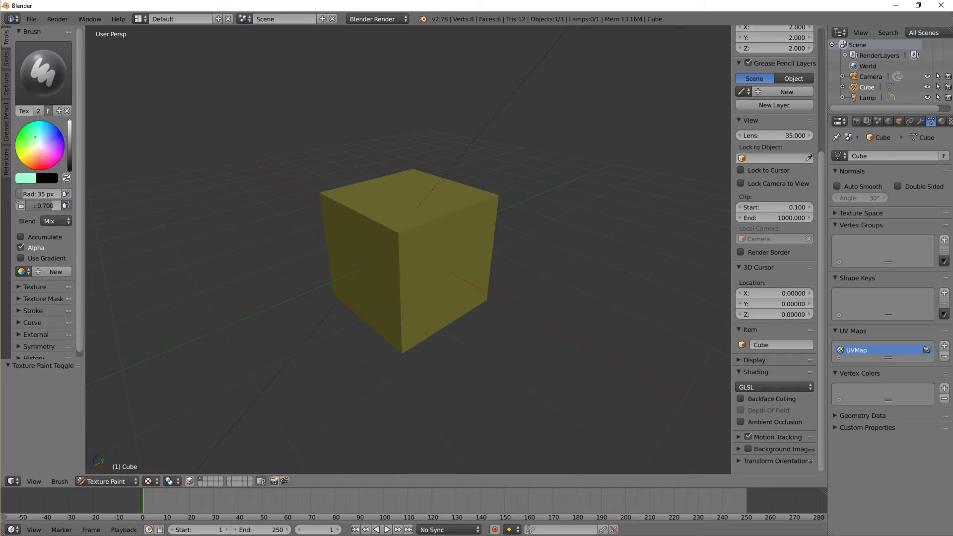
Paint mint-green strokes across the cube's top and front faces.
mouse_move(385, 211)
mouse_down()
mouse_move(341, 217)
mouse_move(370, 267)
mouse_move(425, 246)
mouse_move(411, 204)
mouse_move(385, 237)
mouse_up()
mouse_move(395, 234)
middle_down()
mouse_move(341, 266)
mouse_move(374, 234)
middle_up()
mouse_move(370, 218)
mouse_down()
mouse_move(391, 218)
mouse_move(439, 276)
mouse_move(397, 294)
mouse_move(366, 236)
mouse_move(383, 258)
mouse_up()
mouse_move(215, 268)
middle_down()
mouse_move(426, 272)
mouse_move(417, 271)
middle_up()
scroll(22, 294, down, 1)
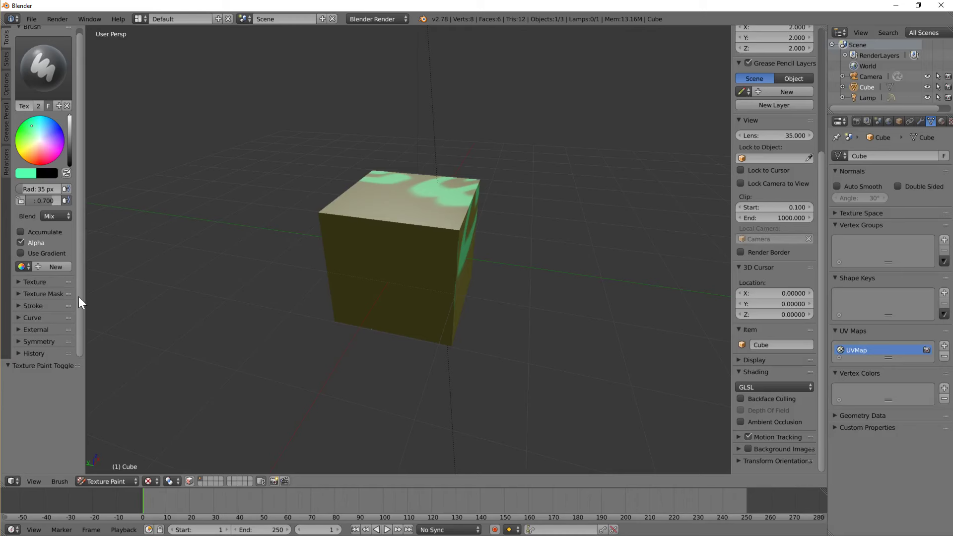
click(15, 342)
scroll(23, 331, down, 1)
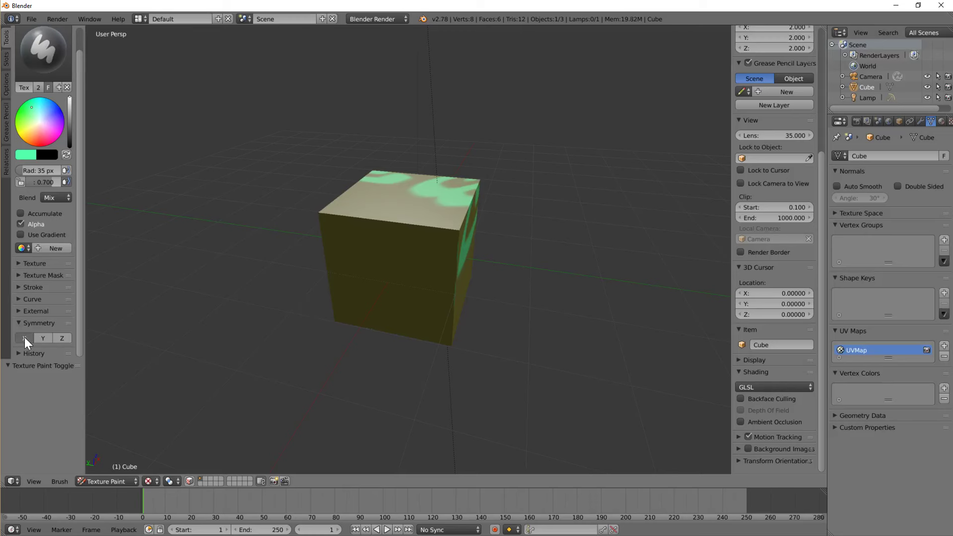
Enable X symmetry and paint mirrored green strokes across the front face.
click(25, 338)
mouse_move(412, 303)
mouse_down()
mouse_move(423, 279)
mouse_move(434, 292)
mouse_up()
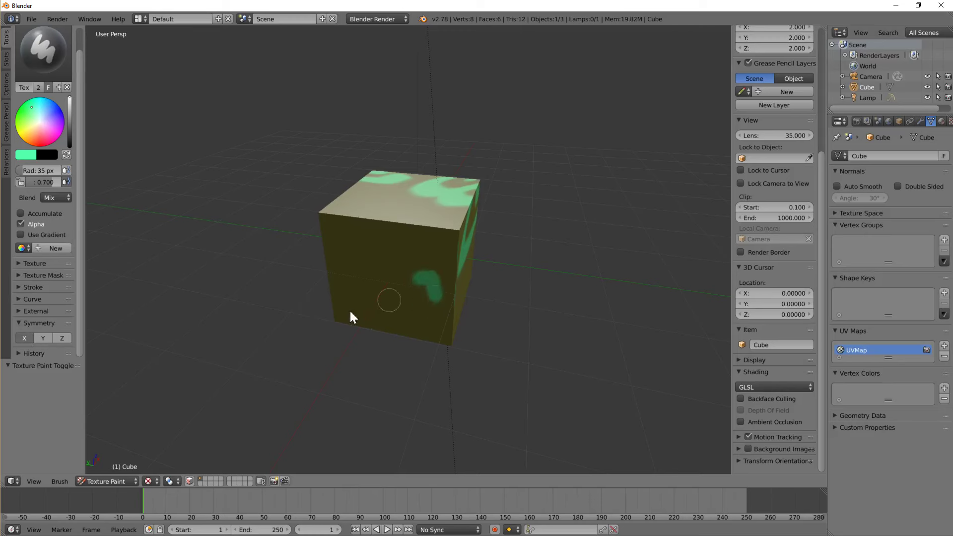
middle_drag(351, 318, 398, 336)
mouse_move(397, 335)
mouse_down()
mouse_move(417, 302)
mouse_move(466, 300)
mouse_move(419, 280)
mouse_move(398, 251)
mouse_move(446, 240)
mouse_move(417, 234)
mouse_move(404, 217)
mouse_move(423, 236)
mouse_move(415, 251)
mouse_move(427, 268)
mouse_move(410, 279)
mouse_move(432, 293)
mouse_move(415, 309)
mouse_move(424, 326)
mouse_up()
Switch the brush to orange and paint strokes near the top edge and on the right face.
click(34, 138)
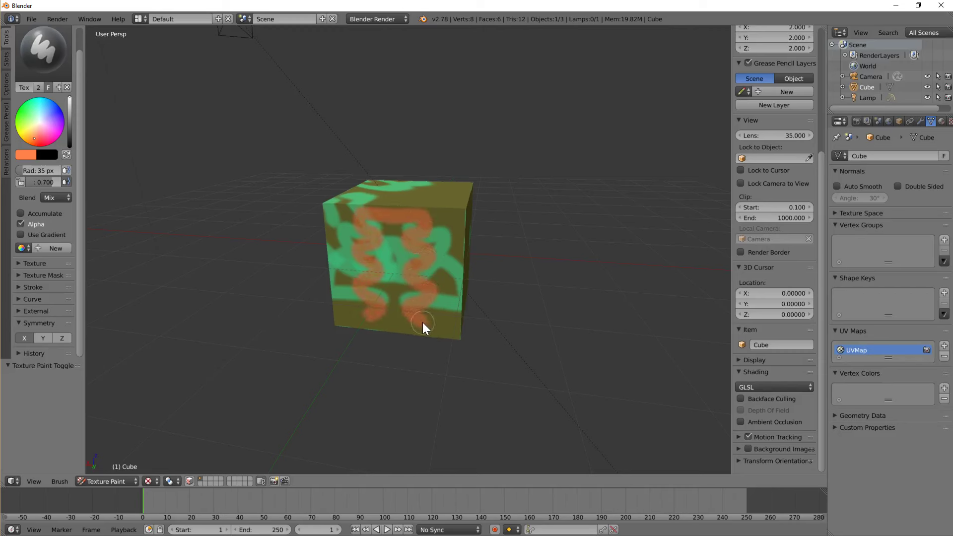
middle_drag(289, 300, 256, 353)
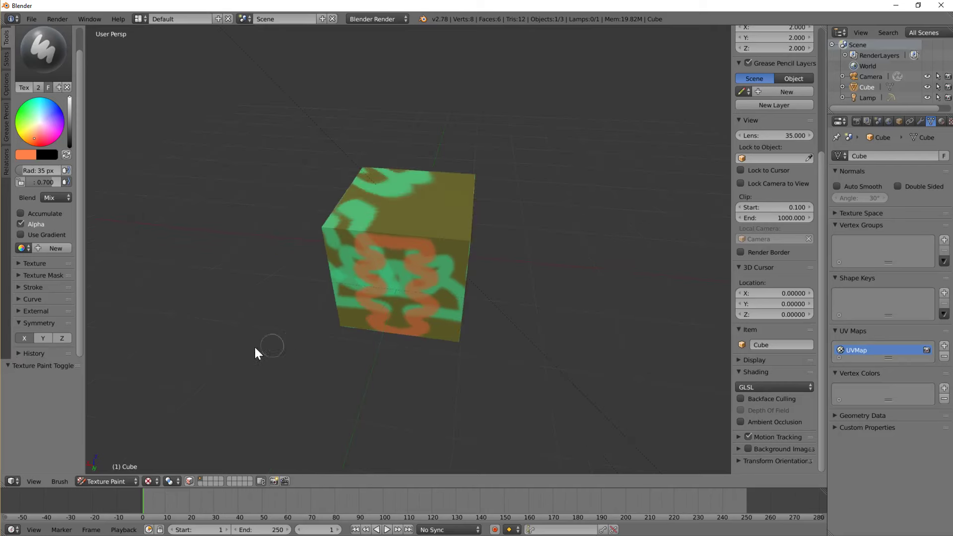
mouse_move(398, 243)
mouse_down()
mouse_move(422, 229)
mouse_move(413, 215)
mouse_move(423, 218)
mouse_move(423, 208)
mouse_move(462, 208)
mouse_up()
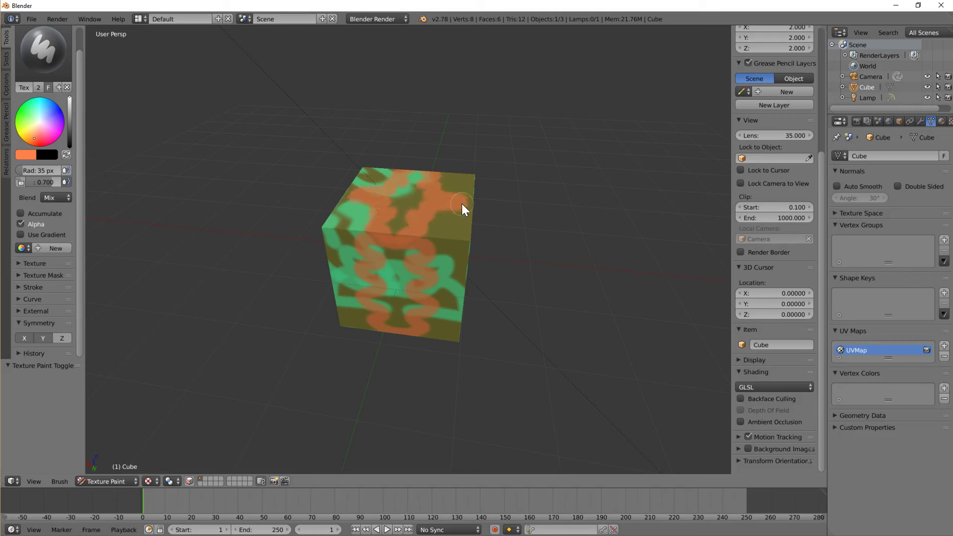
middle_drag(466, 251, 446, 266)
mouse_move(446, 266)
mouse_down()
mouse_move(450, 220)
mouse_move(459, 254)
mouse_move(418, 295)
mouse_move(428, 313)
mouse_move(447, 314)
mouse_move(388, 347)
mouse_up()
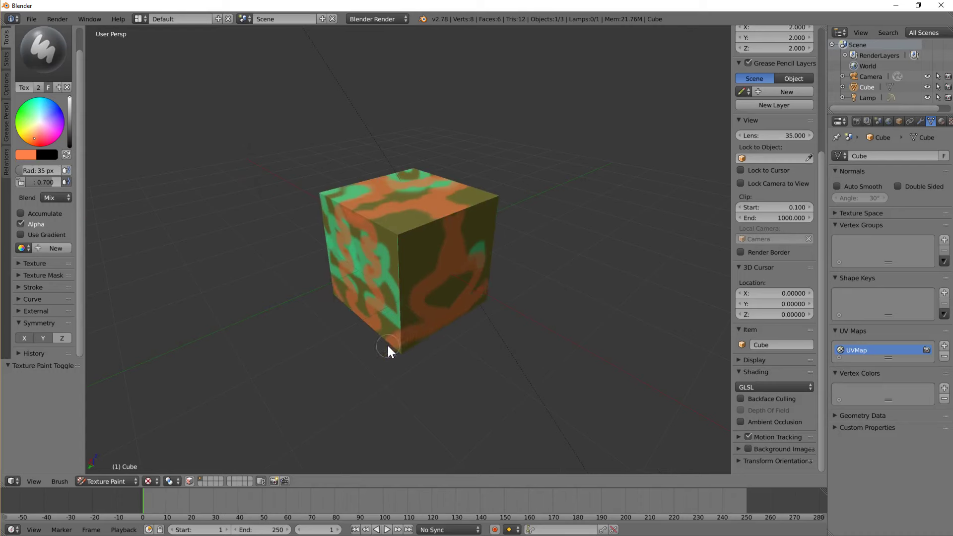
middle_drag(388, 352, 504, 347)
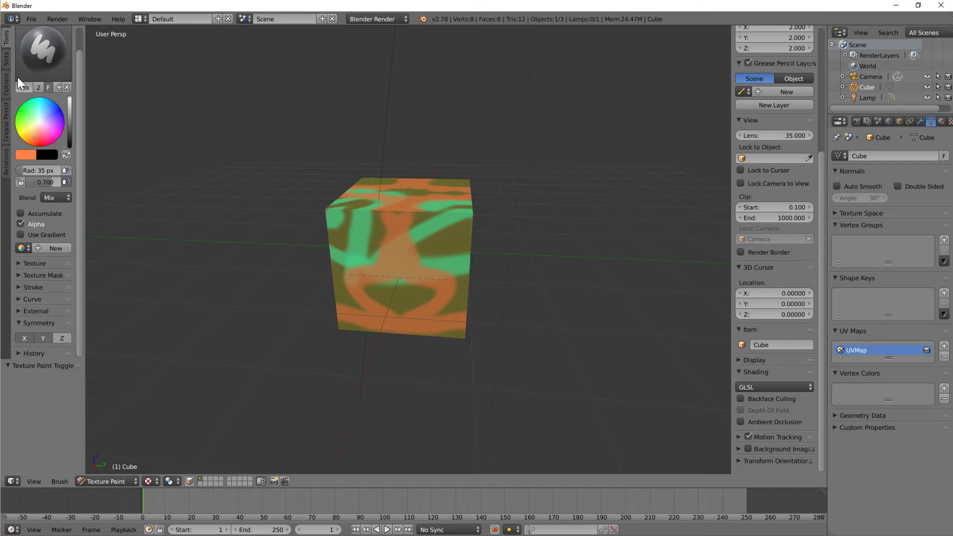
click(7, 60)
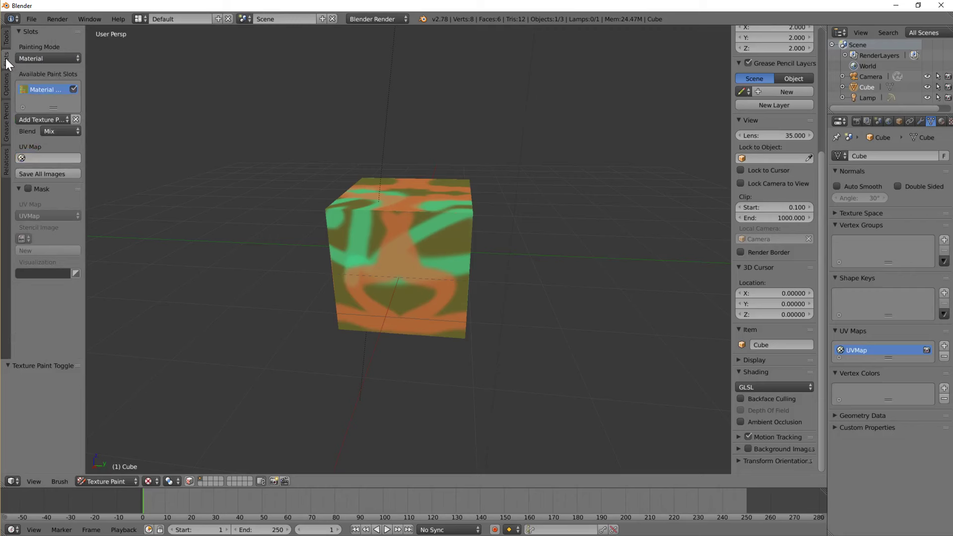
Add a second Diffuse Color paint slot with its fill alpha set to 0, fully transparent.
click(32, 120)
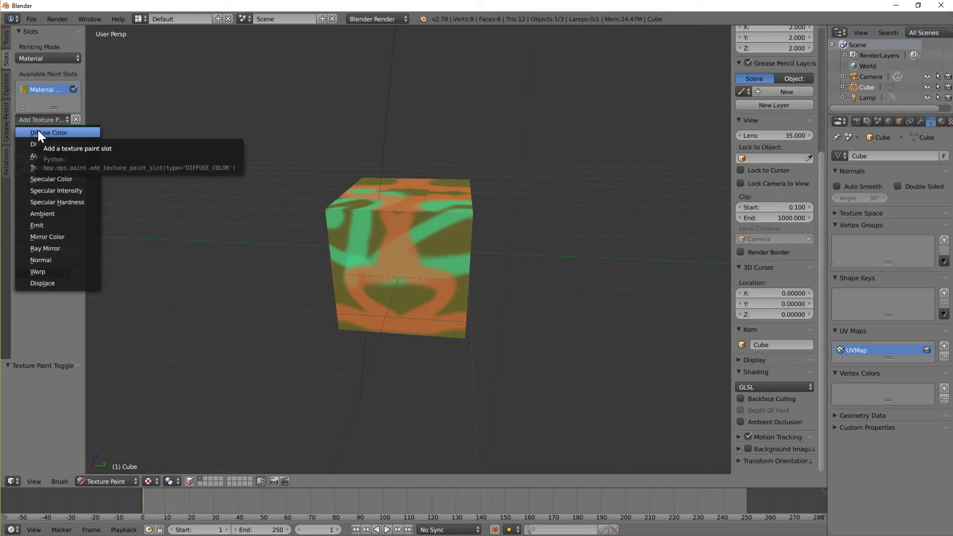
click(39, 132)
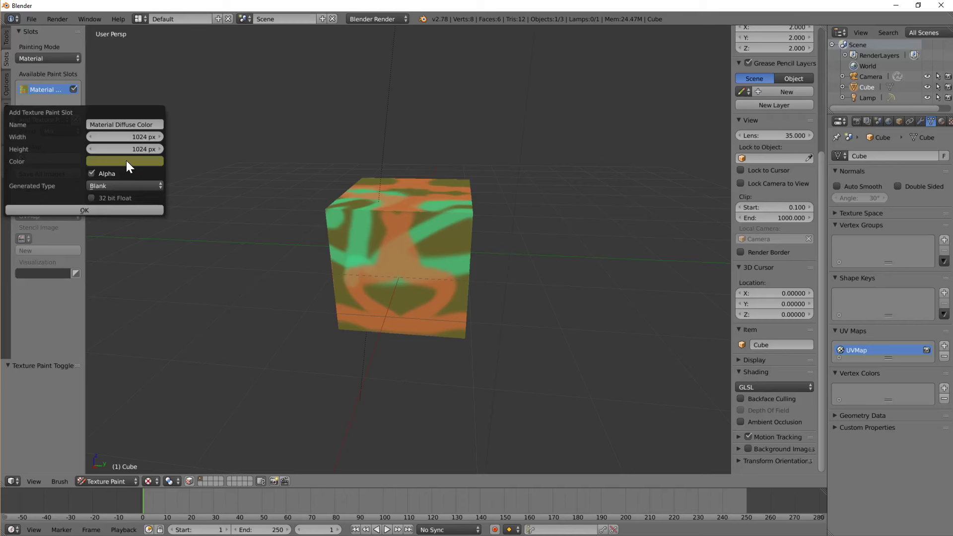
click(126, 159)
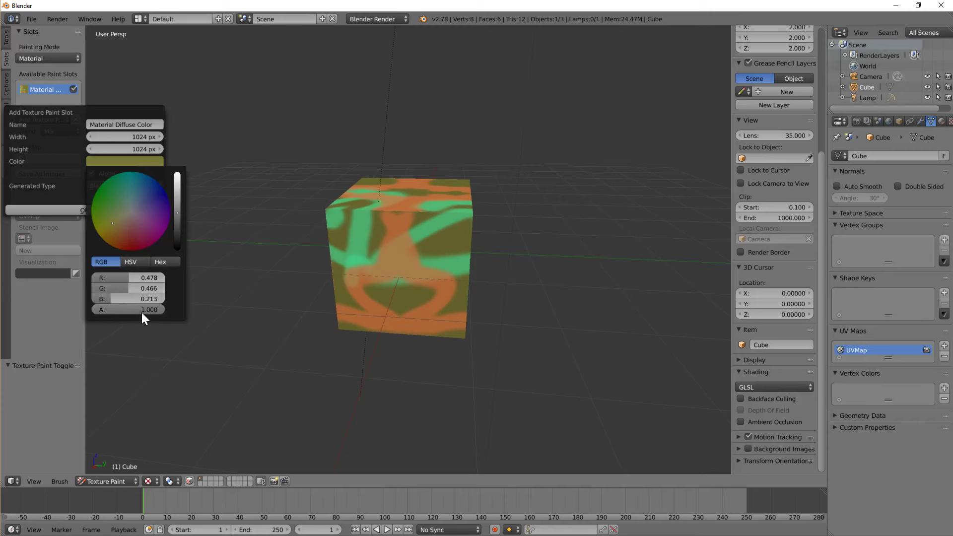
drag(159, 308, 97, 308)
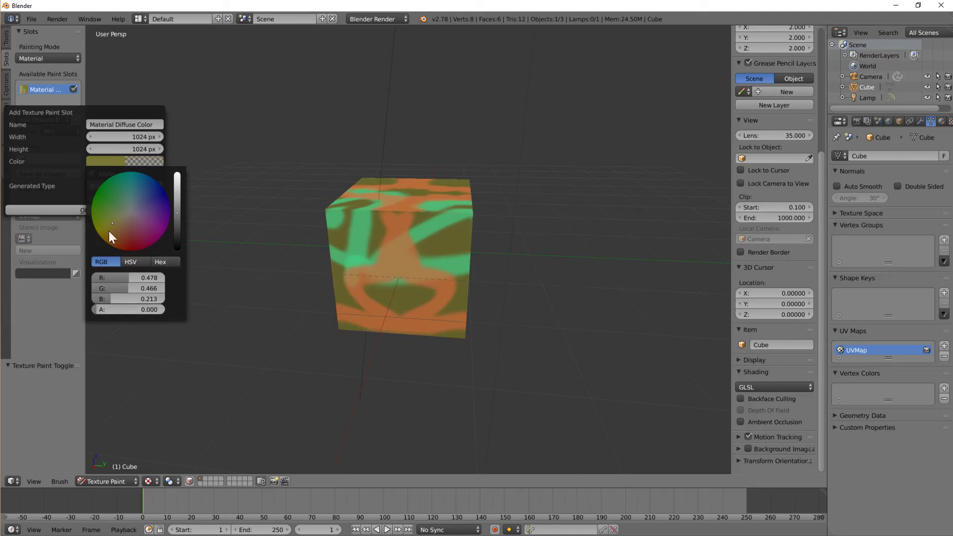
click(143, 160)
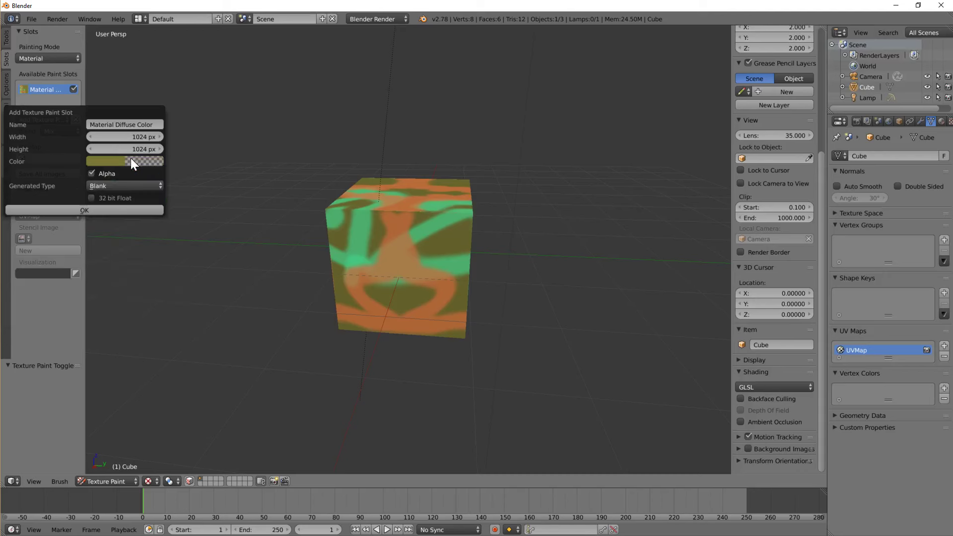
click(84, 209)
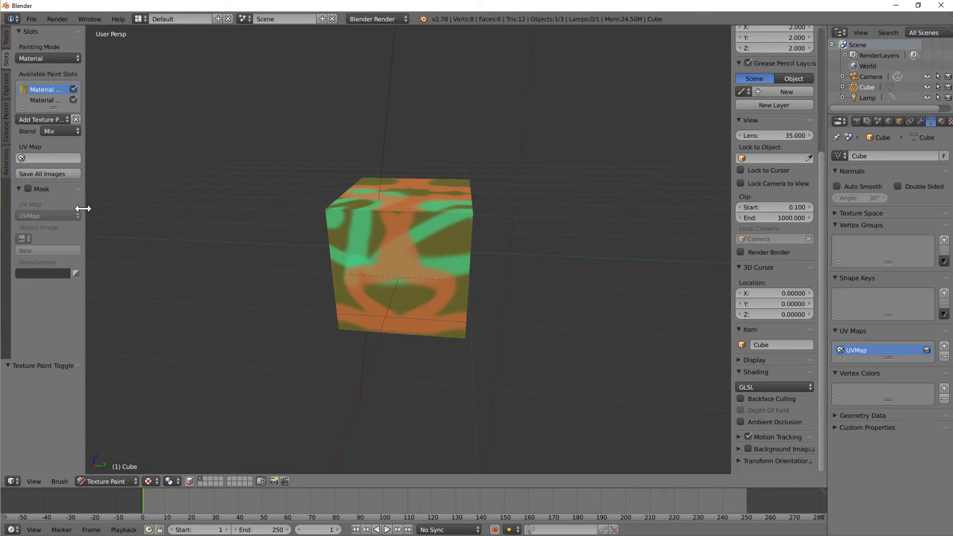
Select the second paint slot, pick blue, and paint mirrored blue strokes down the front.
click(43, 100)
text(rename t)
click(6, 38)
drag(45, 145, 61, 137)
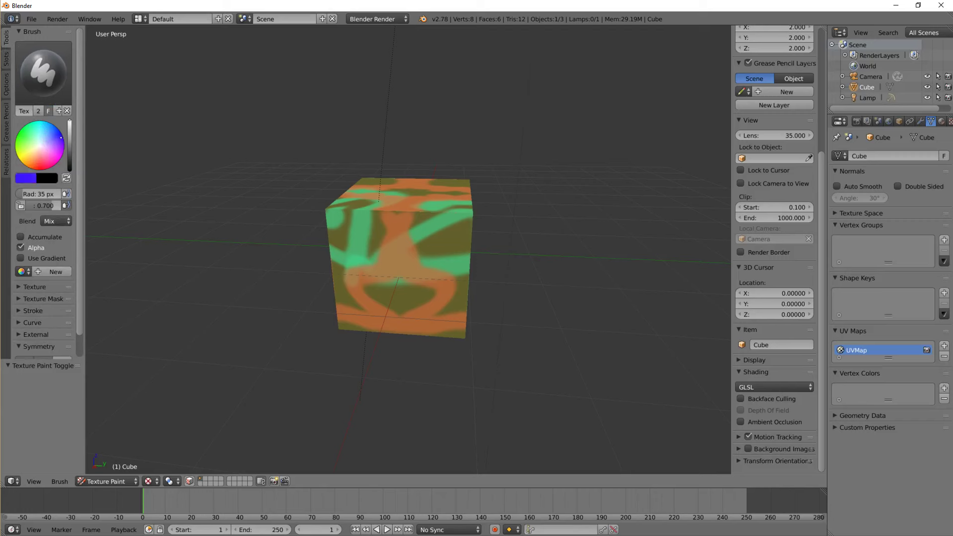
drag(422, 181, 444, 251)
mouse_move(444, 251)
middle_down()
mouse_move(433, 258)
mouse_move(432, 226)
middle_up()
mouse_move(432, 225)
mouse_down()
mouse_move(440, 273)
mouse_move(466, 258)
mouse_move(448, 251)
mouse_move(475, 234)
mouse_up()
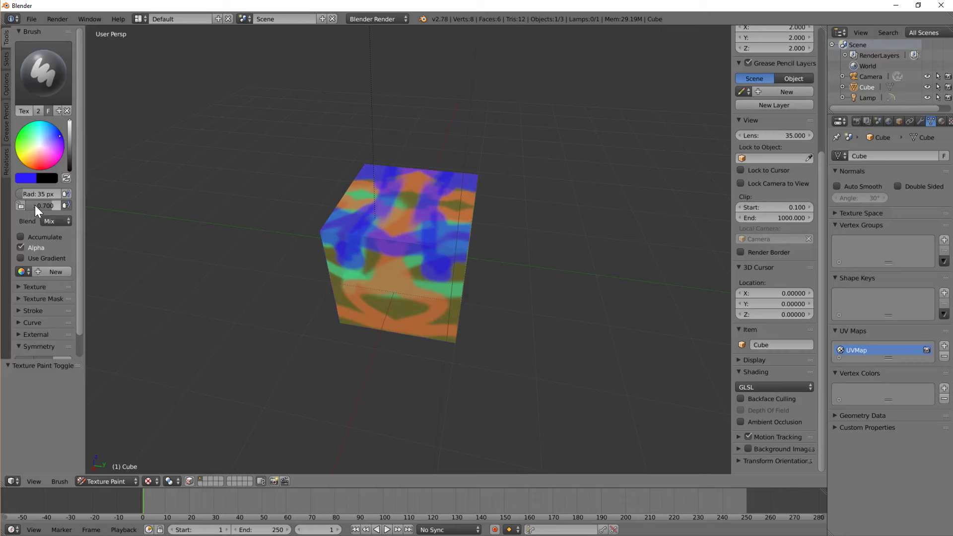
Raise brush strength to 1.000 and paint thick blue strokes, including an S-shape on the front.
drag(43, 205, 69, 206)
mouse_move(430, 195)
mouse_down()
mouse_move(427, 283)
mouse_move(449, 260)
mouse_move(430, 312)
mouse_move(442, 266)
mouse_up()
mouse_move(442, 266)
middle_down()
mouse_move(410, 259)
mouse_move(451, 231)
middle_up()
mouse_move(451, 231)
mouse_down()
mouse_move(417, 258)
mouse_move(434, 269)
mouse_move(413, 280)
mouse_move(435, 286)
mouse_move(401, 299)
mouse_move(412, 309)
mouse_move(402, 337)
mouse_up()
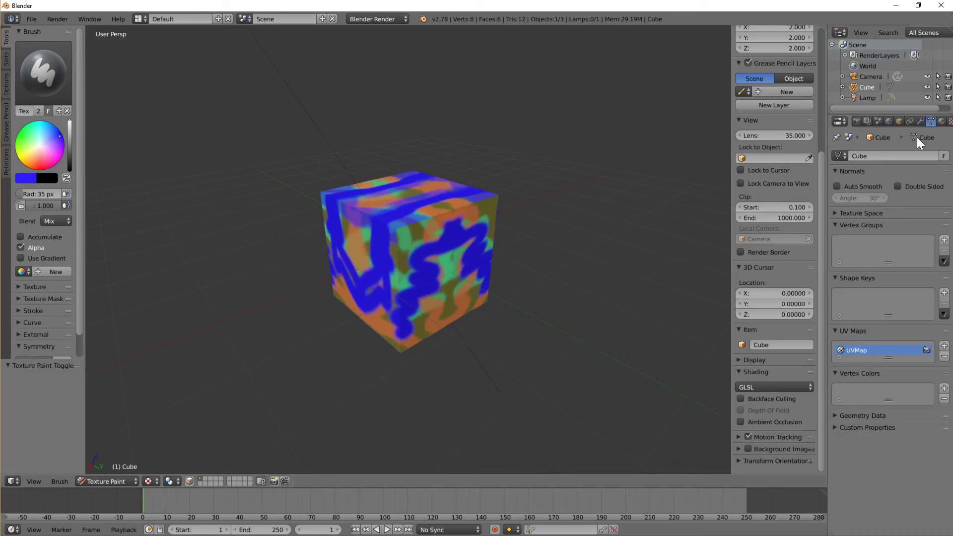
Inspect the Diffuse Color.001 texture in the material's texture settings with transparency shown in the preview.
click(941, 121)
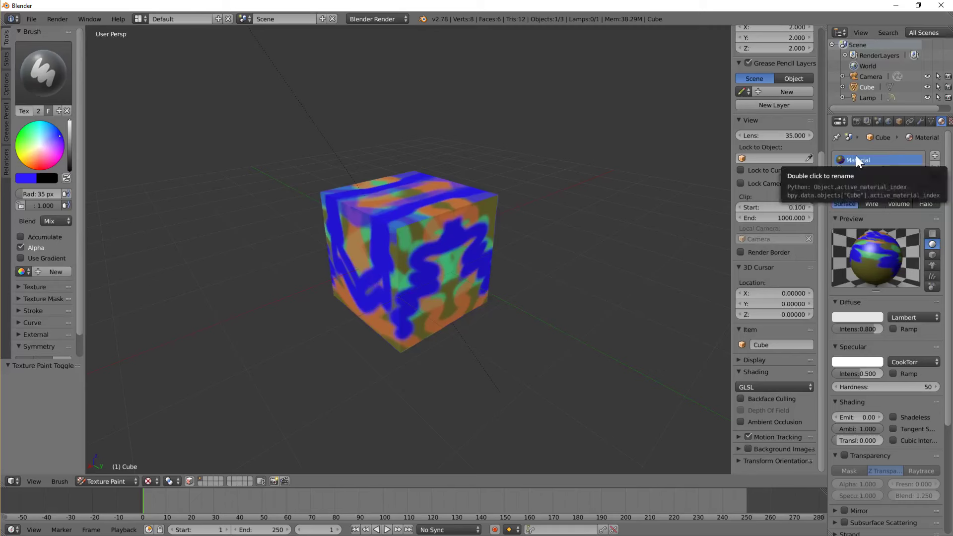
click(949, 122)
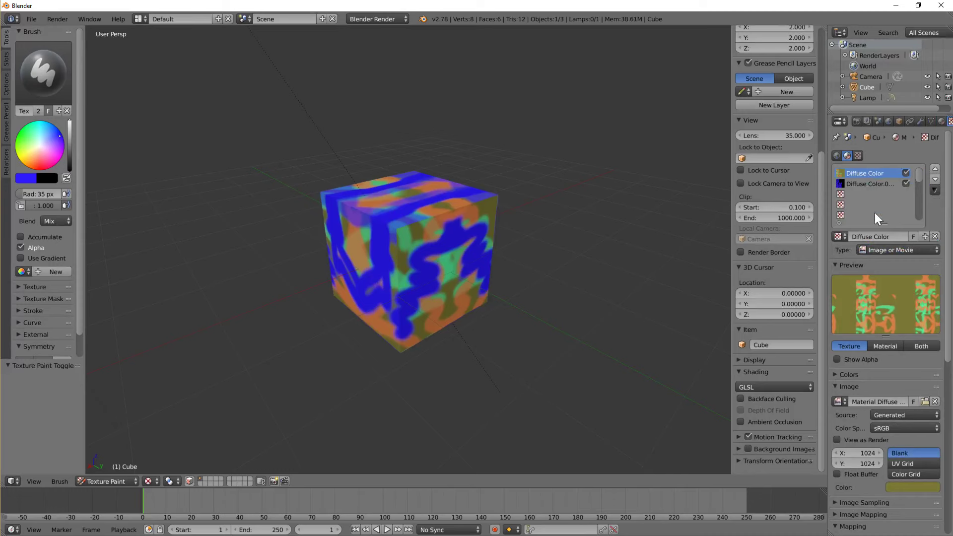
click(868, 185)
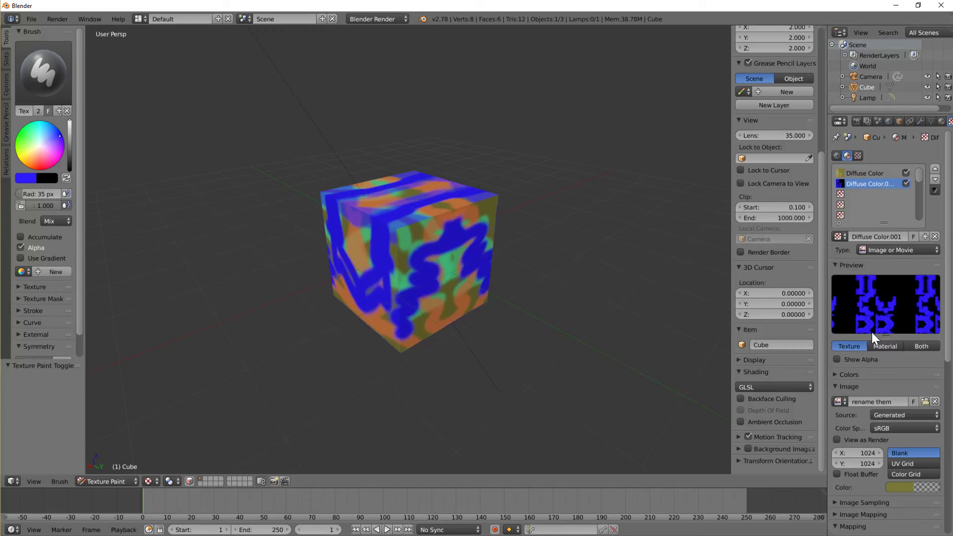
click(837, 359)
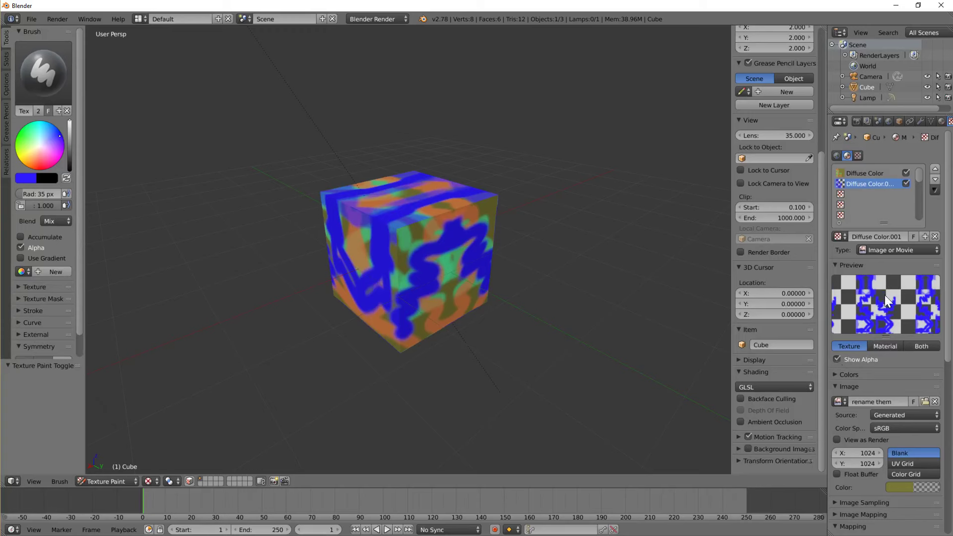
Compare the Diffuse Color and Diffuse Color.001 paint layers while orbiting and zooming the cube.
click(865, 173)
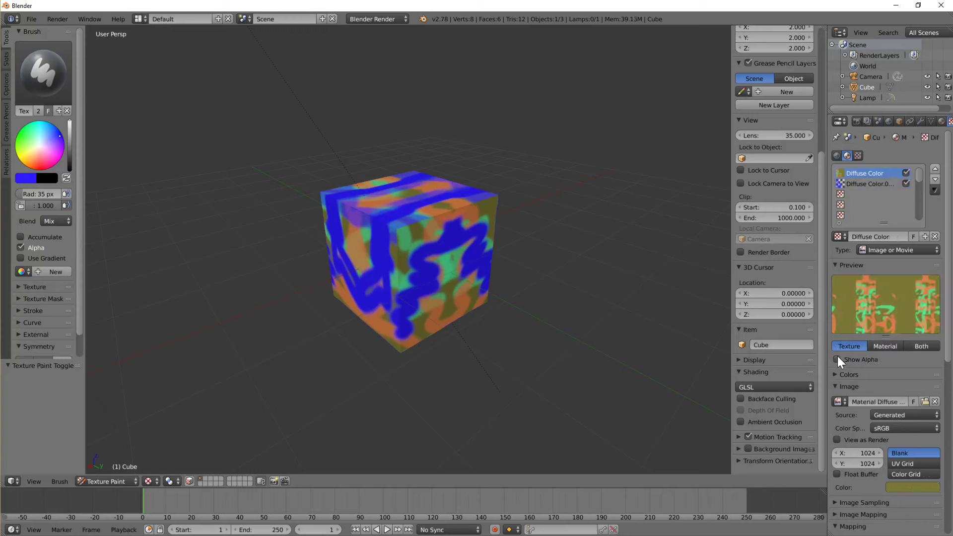
click(866, 184)
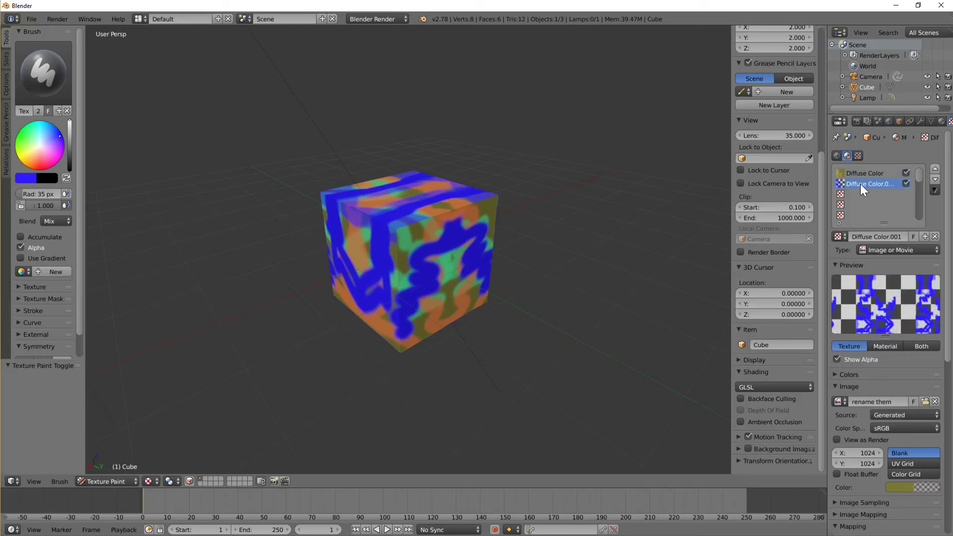
mouse_move(469, 282)
middle_down()
mouse_move(474, 290)
mouse_move(487, 277)
middle_up()
scroll(486, 276, up, 2)
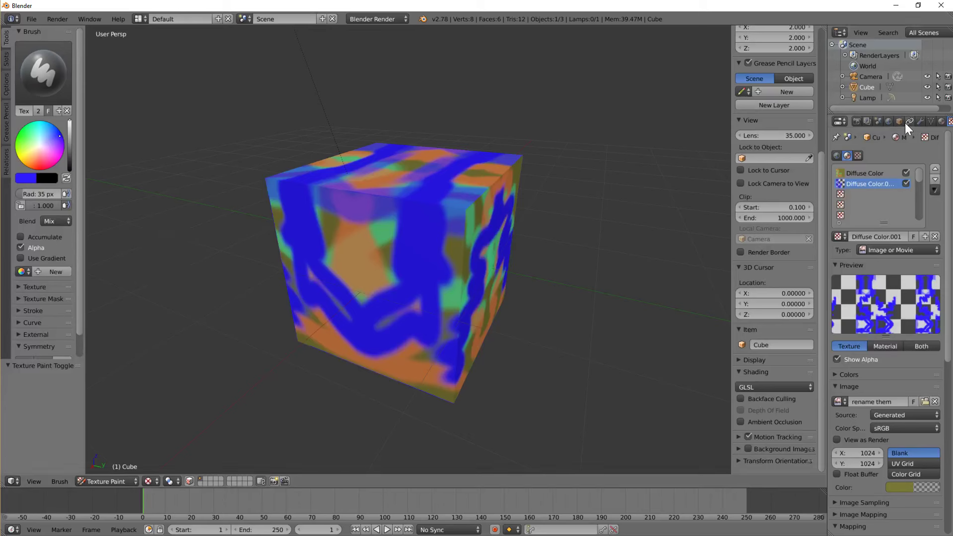
Create a new image texture in the empty third texture slot.
click(858, 194)
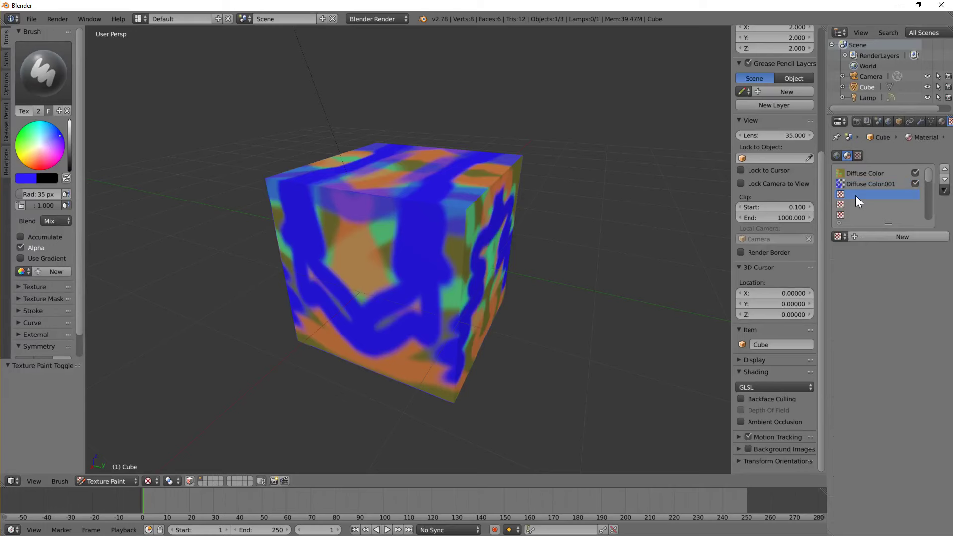
click(893, 236)
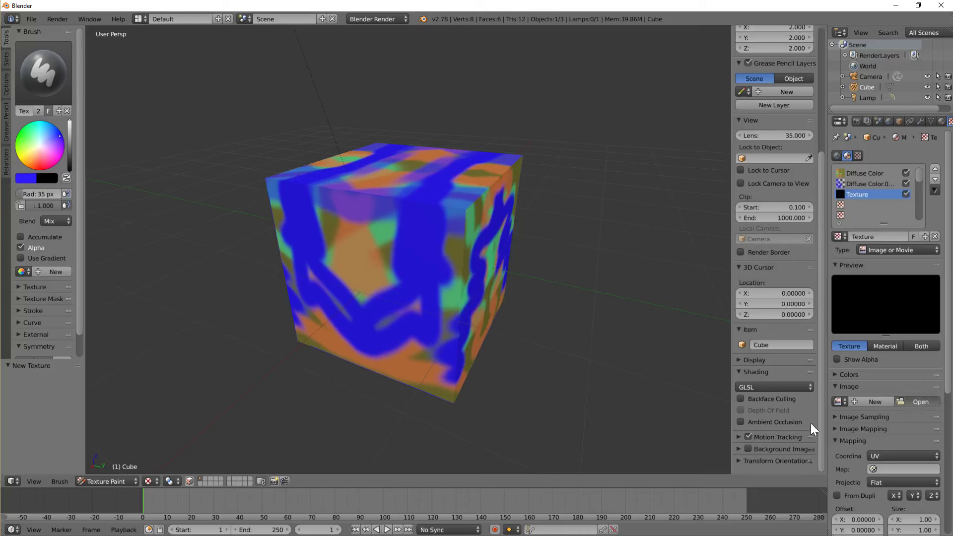
click(919, 403)
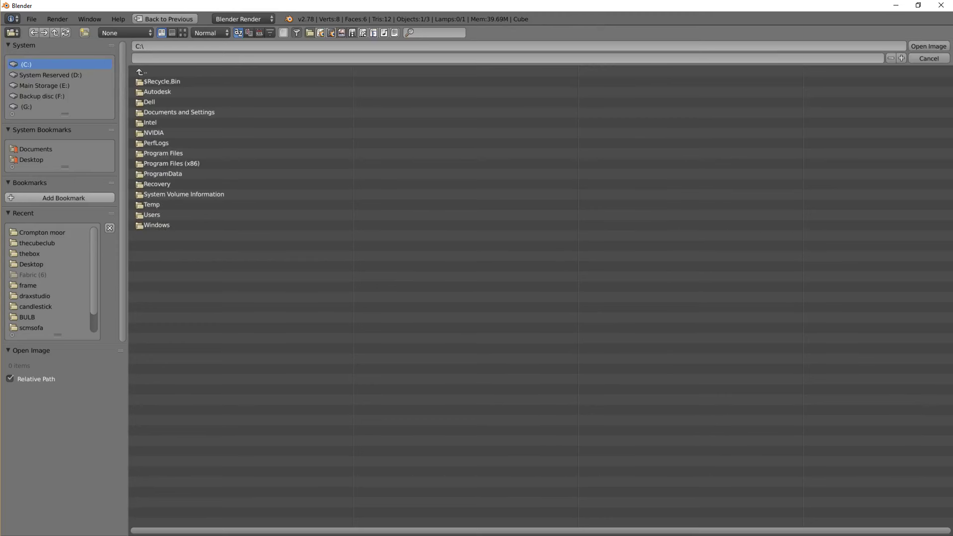
Browse to the Crompton moor folder in thumbnails and pick TexturesCom_FabricPatterns0127_3_seamless_S.jpg.
click(46, 231)
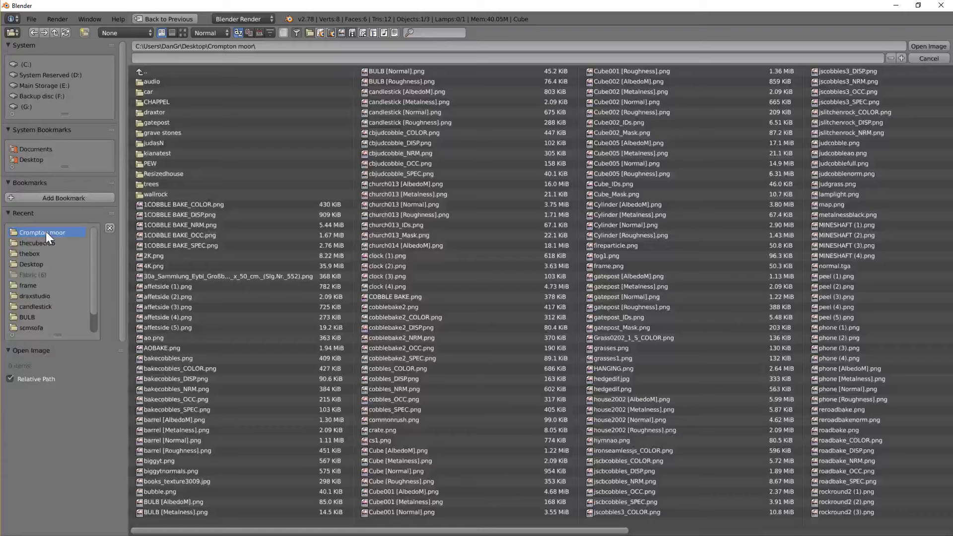
click(183, 33)
scroll(403, 349, down, 3)
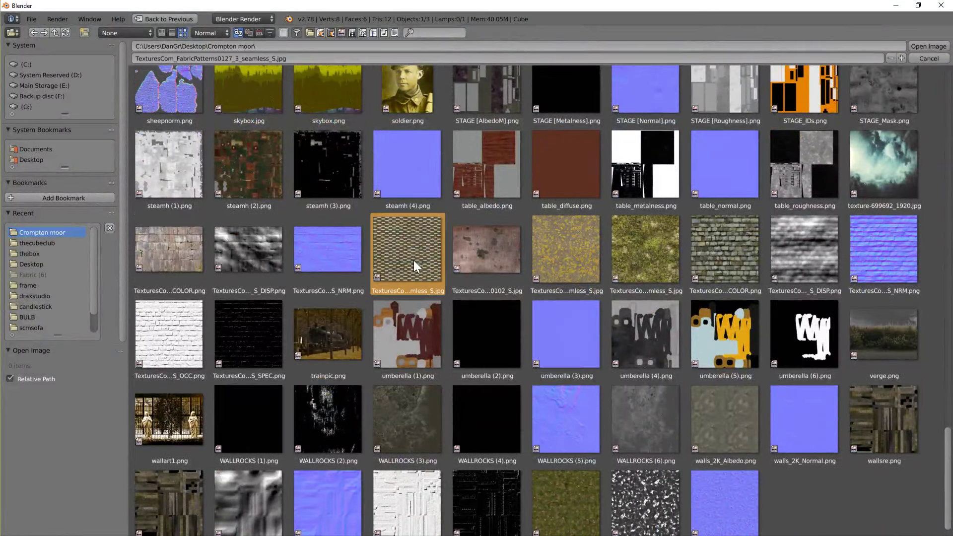
Load the fabric image into the new texture and disable its slot so the cube doesn't display it.
click(922, 46)
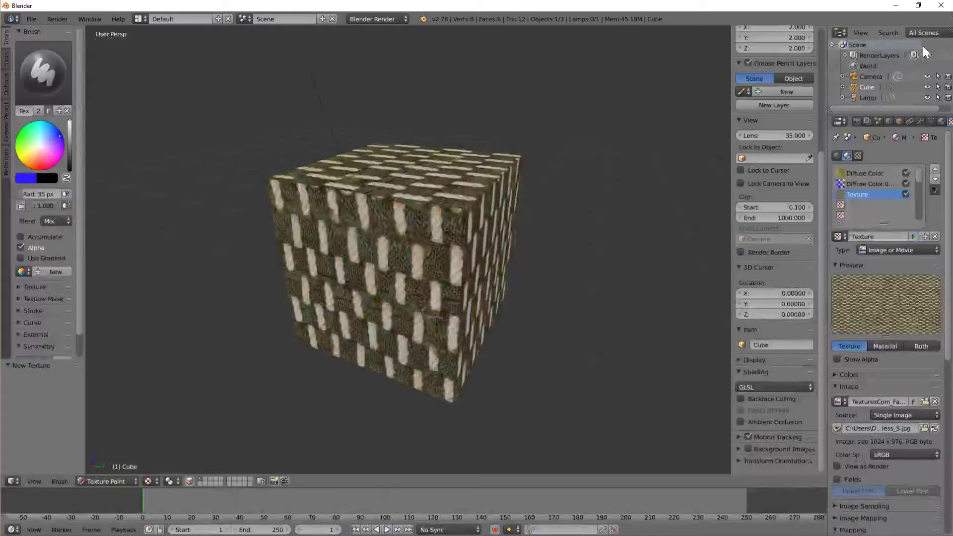
click(906, 193)
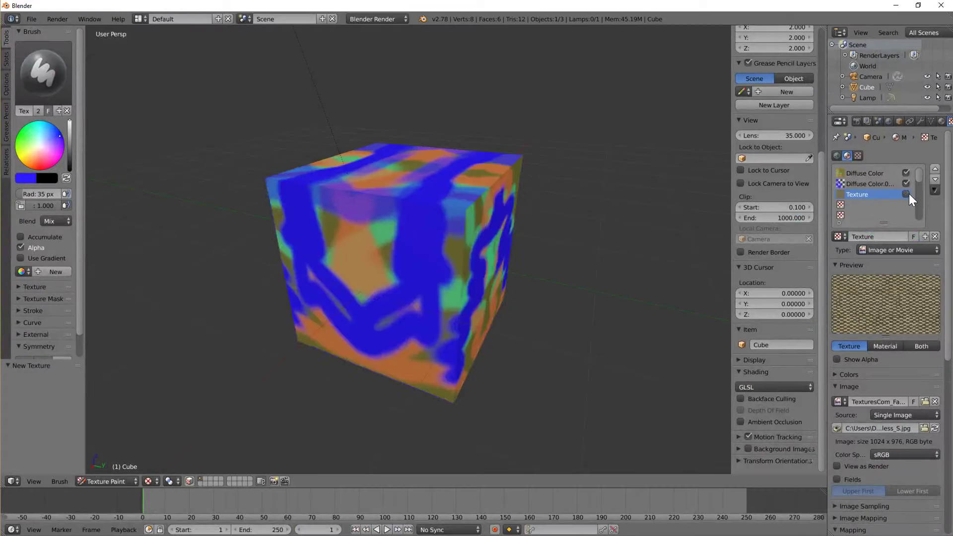
click(908, 194)
click(908, 194)
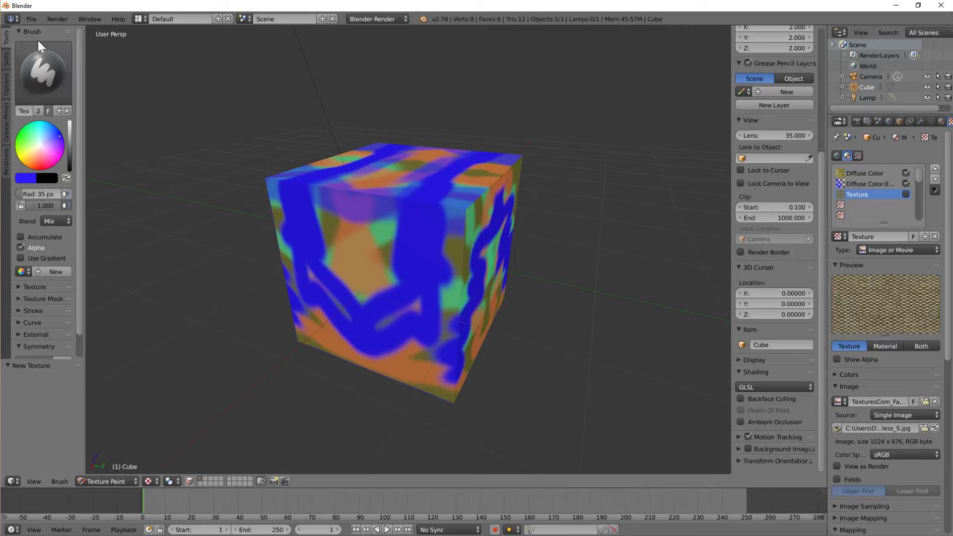
Set the fabric image texture as the Texture Paint brush's texture.
click(20, 288)
scroll(29, 301, down, 2)
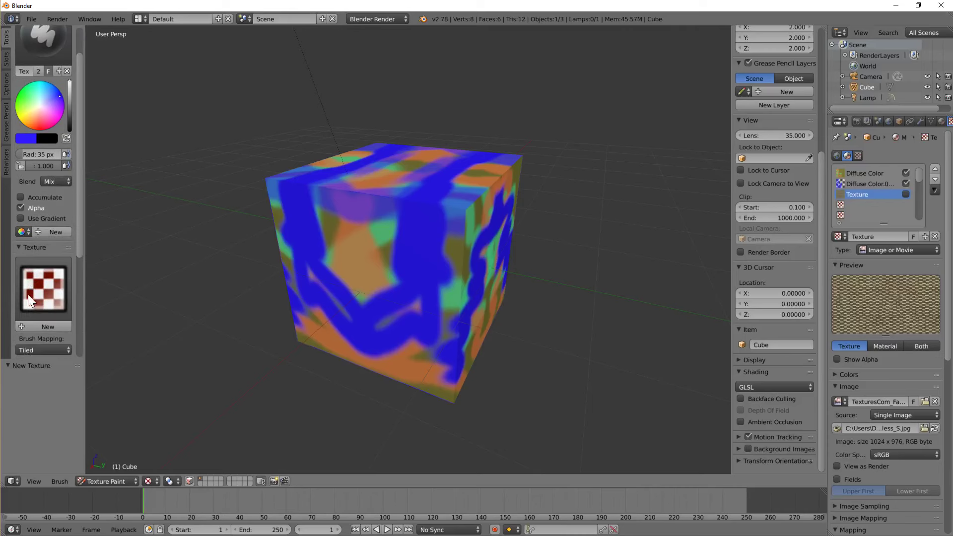
click(42, 290)
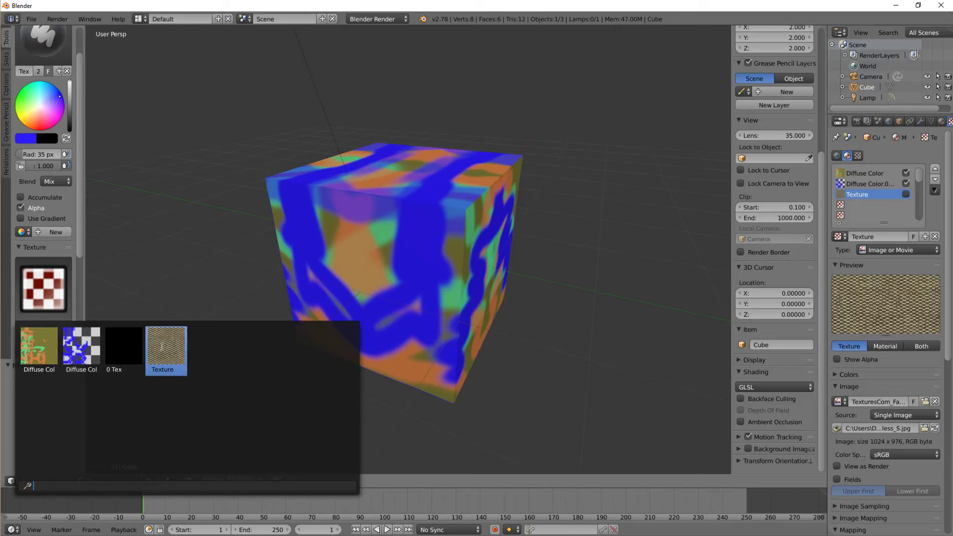
click(168, 347)
Enlarge the brush to 75 px, switch to white, and paint fabric over the dark ovals.
middle_drag(294, 308, 317, 313)
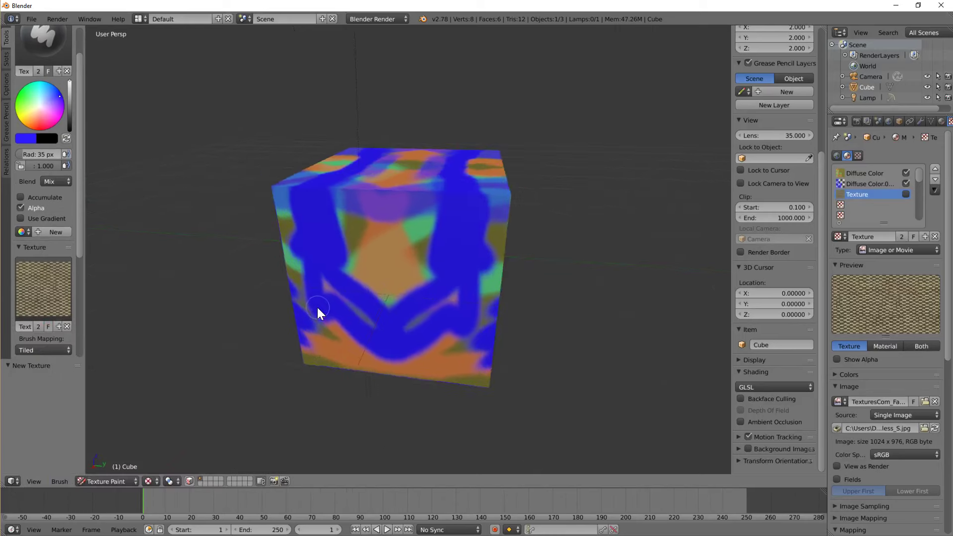
key(bracketright)
key(bracketright)
key(bracketright)
key(bracketright)
key(bracketright)
key(bracketright)
key(bracketright)
key(bracketright)
mouse_move(496, 234)
mouse_down()
mouse_move(489, 224)
mouse_move(484, 274)
mouse_move(485, 228)
mouse_move(462, 295)
mouse_up()
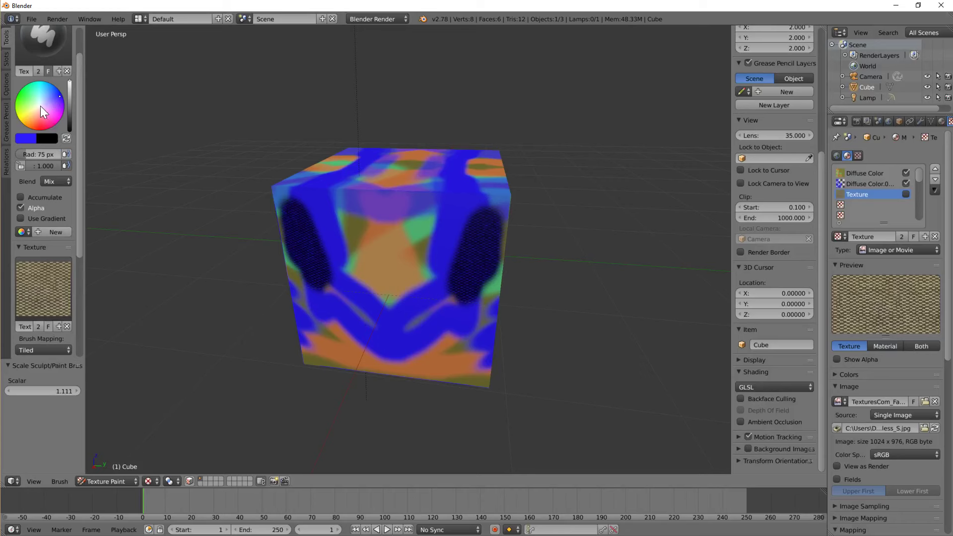
click(40, 106)
mouse_move(464, 234)
mouse_down()
mouse_move(468, 298)
mouse_move(481, 221)
mouse_move(484, 286)
mouse_move(492, 212)
mouse_move(474, 313)
mouse_move(493, 295)
mouse_move(473, 349)
mouse_move(475, 373)
mouse_move(491, 383)
mouse_move(376, 371)
mouse_move(455, 364)
mouse_move(482, 324)
mouse_move(443, 362)
mouse_move(478, 281)
mouse_move(414, 367)
mouse_move(458, 315)
mouse_move(467, 285)
mouse_move(405, 352)
mouse_move(467, 274)
mouse_move(403, 343)
mouse_up()
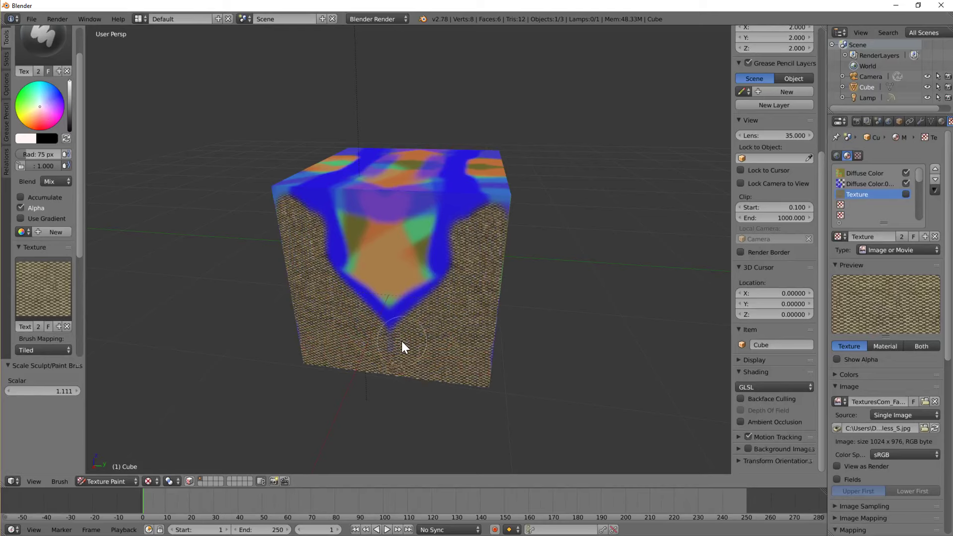
Cover the blue tail below the V, then at 231 px radius paint fabric over the top blue.
scroll(400, 341, up, 3)
middle_drag(401, 341, 407, 322)
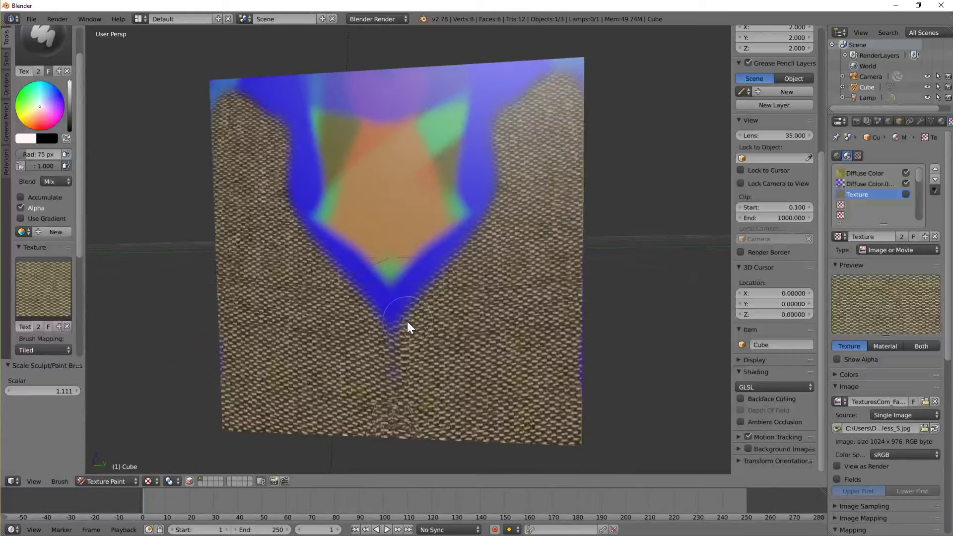
mouse_move(407, 320)
mouse_down()
mouse_move(387, 377)
mouse_move(453, 284)
mouse_move(421, 304)
mouse_move(431, 313)
mouse_move(487, 264)
mouse_move(495, 230)
mouse_move(466, 269)
mouse_move(398, 312)
mouse_move(488, 252)
mouse_move(503, 225)
mouse_move(398, 392)
mouse_move(401, 410)
mouse_move(547, 429)
mouse_move(586, 402)
mouse_move(595, 222)
mouse_move(582, 77)
mouse_move(578, 327)
mouse_move(554, 457)
mouse_move(586, 429)
mouse_move(591, 275)
mouse_move(529, 412)
mouse_up()
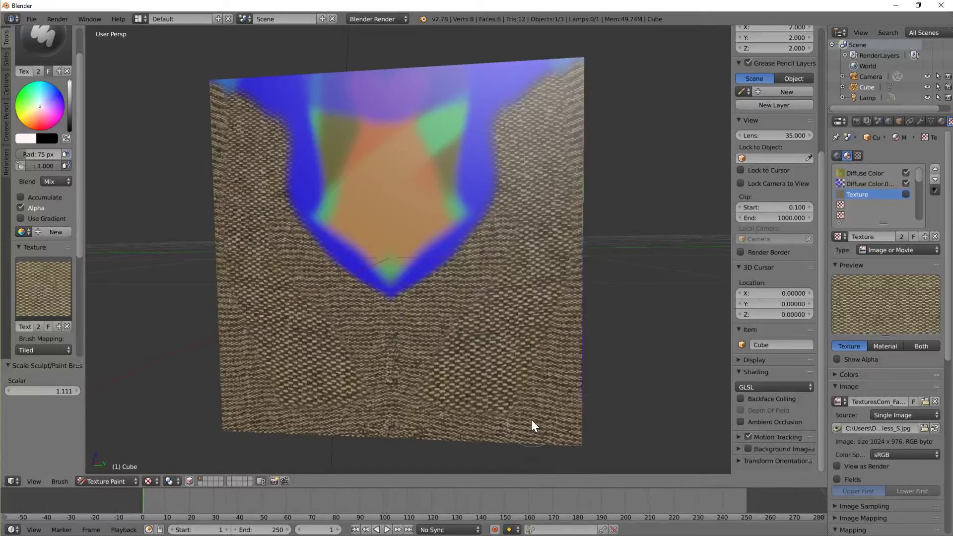
scroll(535, 416, down, 2)
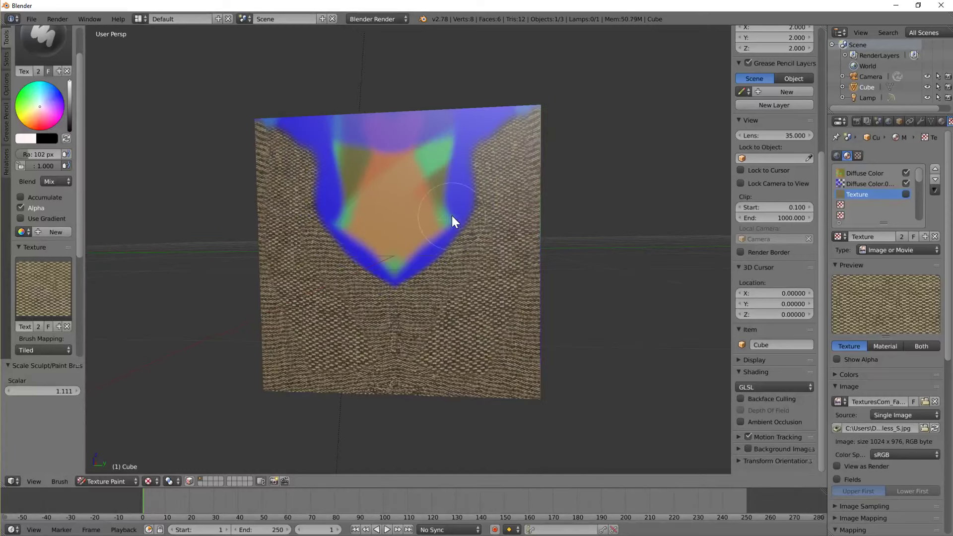
key(f)
click(430, 133)
mouse_move(430, 133)
mouse_down()
mouse_move(530, 126)
mouse_move(432, 126)
mouse_move(521, 139)
mouse_move(538, 288)
mouse_move(534, 388)
mouse_up()
middle_drag(534, 388, 549, 360)
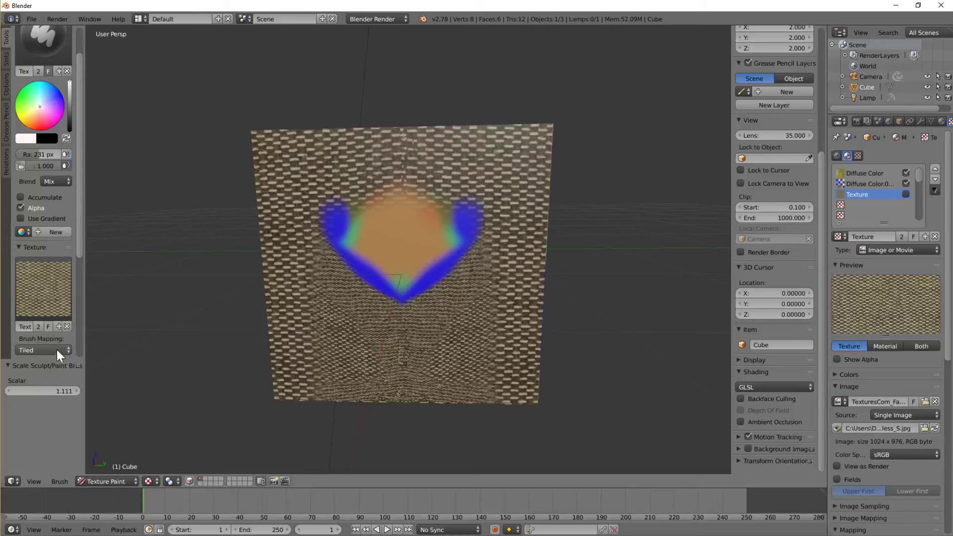
Clear the brush texture, pick green at 135 px radius, and paint a band across the face's top.
click(67, 326)
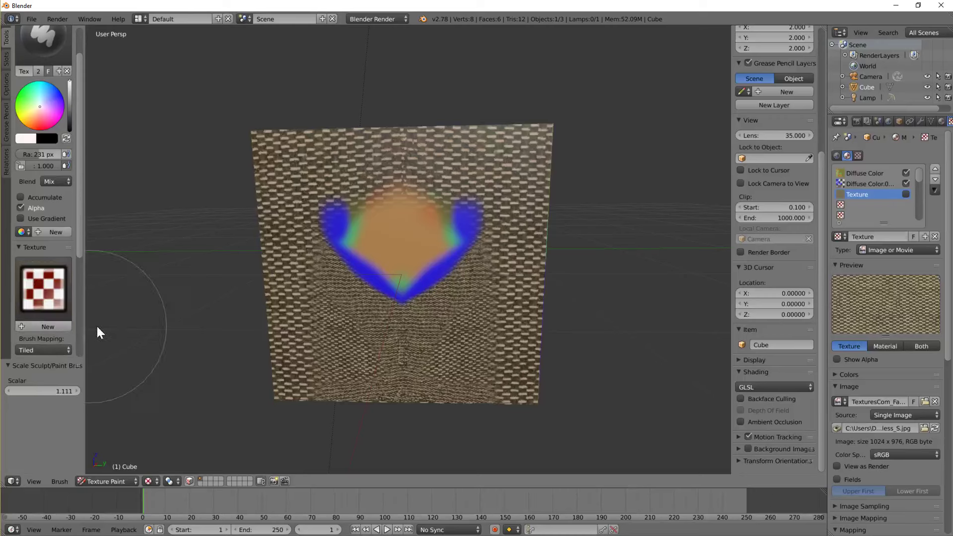
drag(37, 103, 26, 95)
key(bracketleft)
key(bracketleft)
key(bracketleft)
key(bracketleft)
key(bracketleft)
mouse_move(281, 187)
mouse_down()
mouse_move(278, 218)
mouse_move(277, 137)
mouse_move(449, 155)
mouse_move(491, 150)
mouse_up()
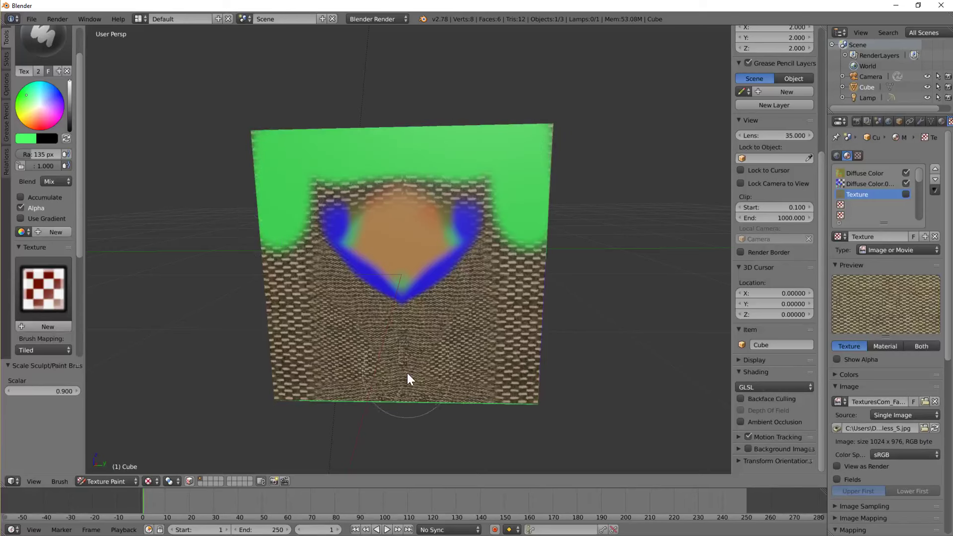